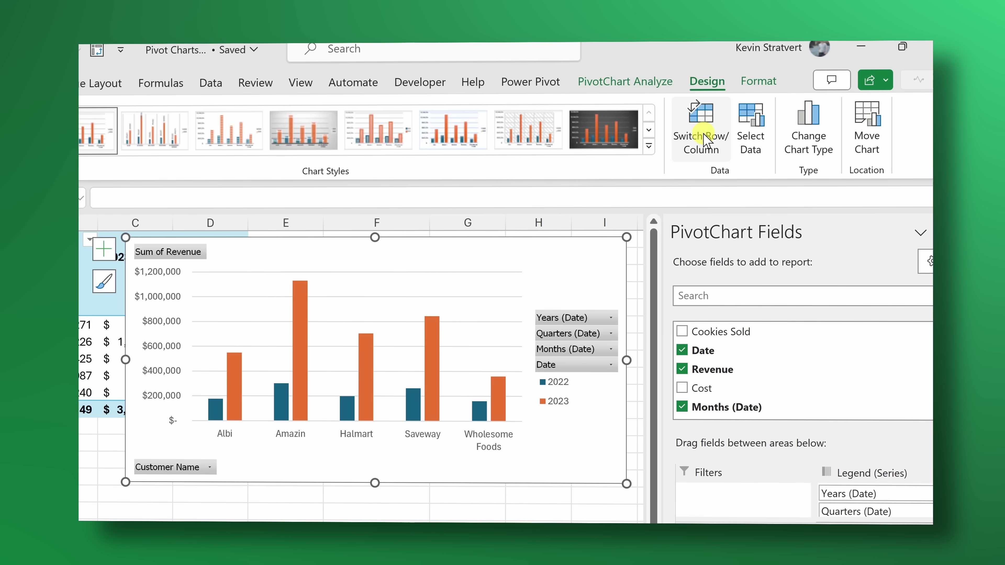
pyautogui.click(705, 139)
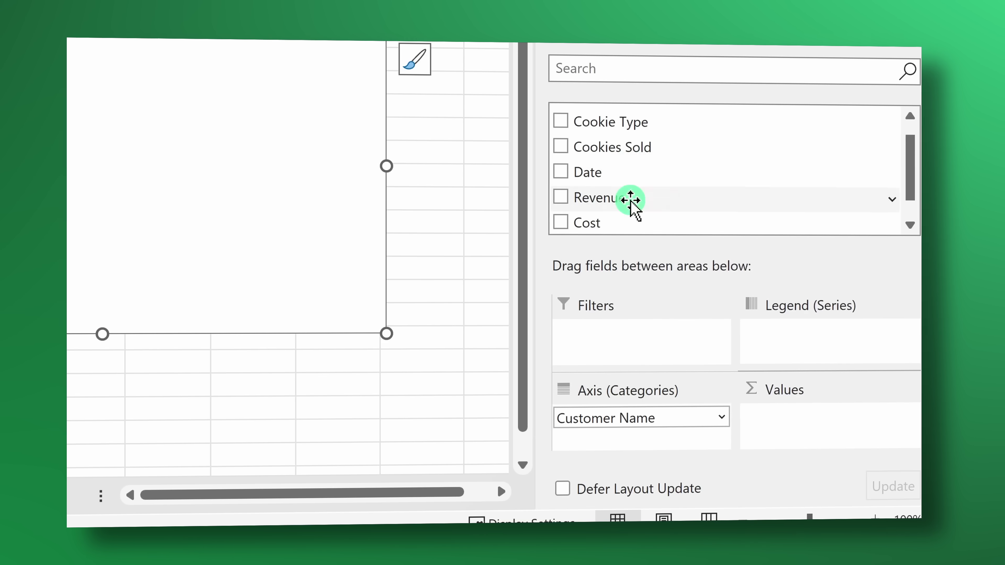
pyautogui.moveTo(630, 200); pyautogui.dragTo(830, 423)
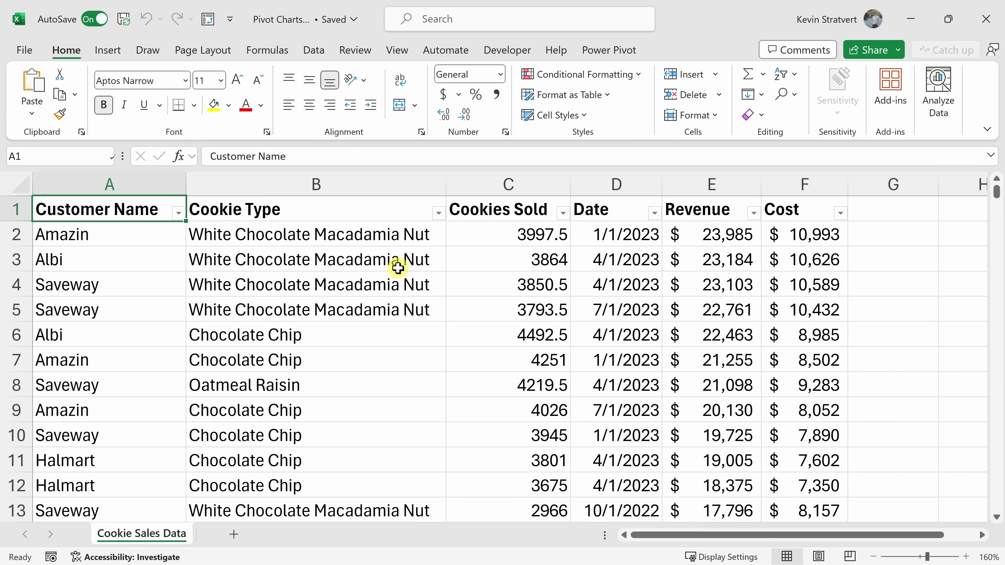
# - Examine the columns and records of the source table on the Cookie Sales Data sheet, from Customer Name to Cost
pyautogui.moveTo(186, 209); pyautogui.dragTo(761, 400)
pyautogui.click(717, 354)
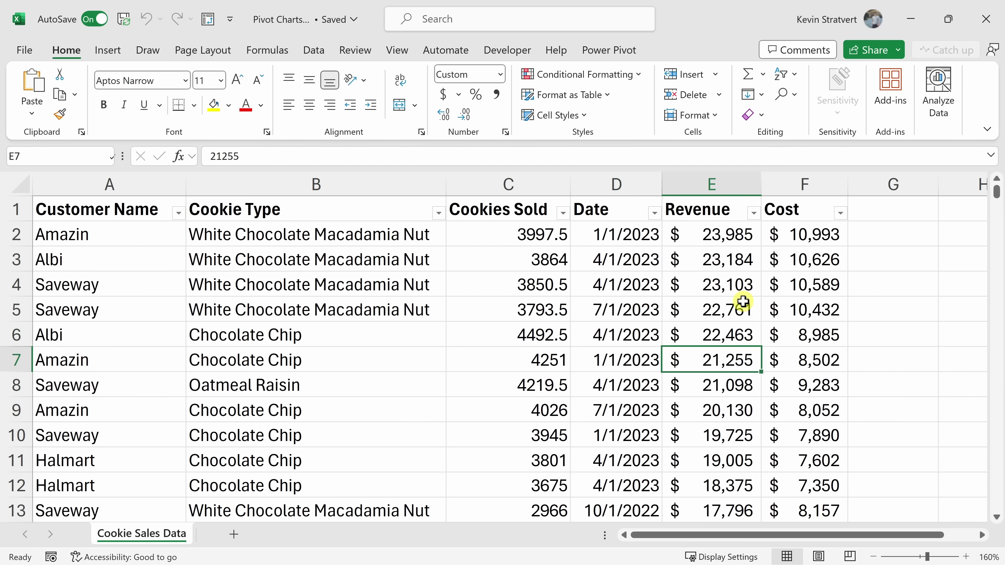
pyautogui.scroll(-7, 742, 301)
pyautogui.scroll(7, 735, 319)
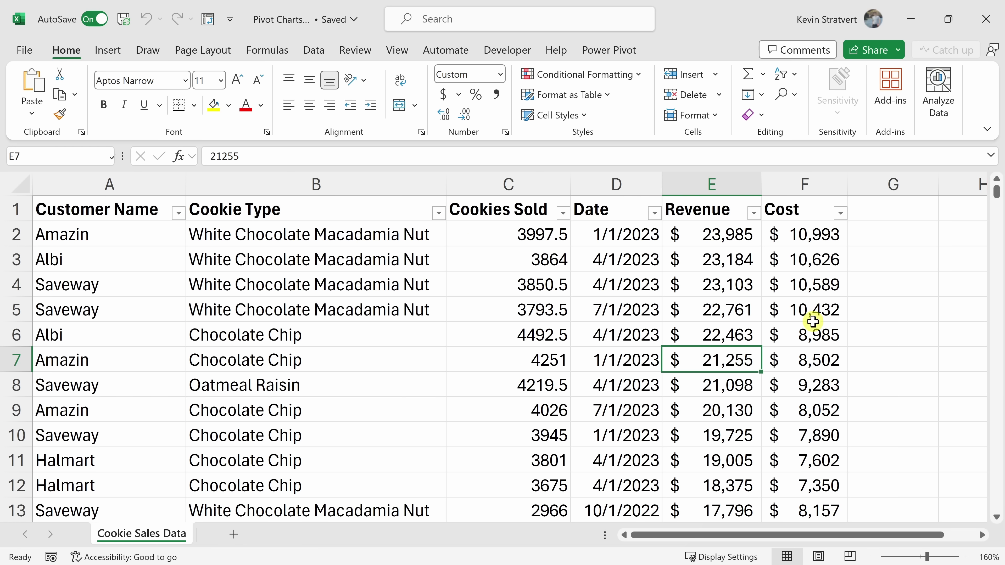
pyautogui.moveTo(147, 206); pyautogui.dragTo(141, 408)
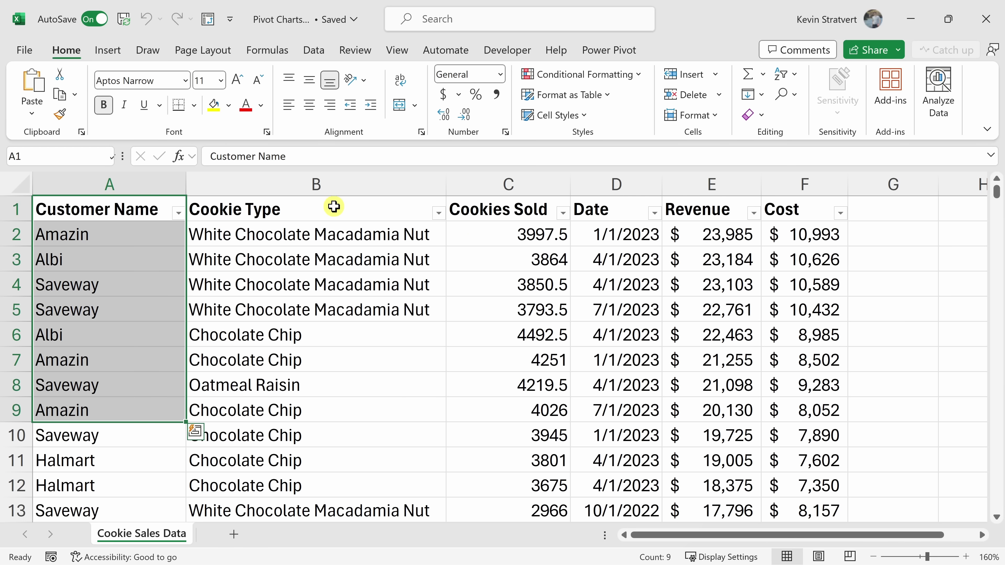
pyautogui.click(336, 208)
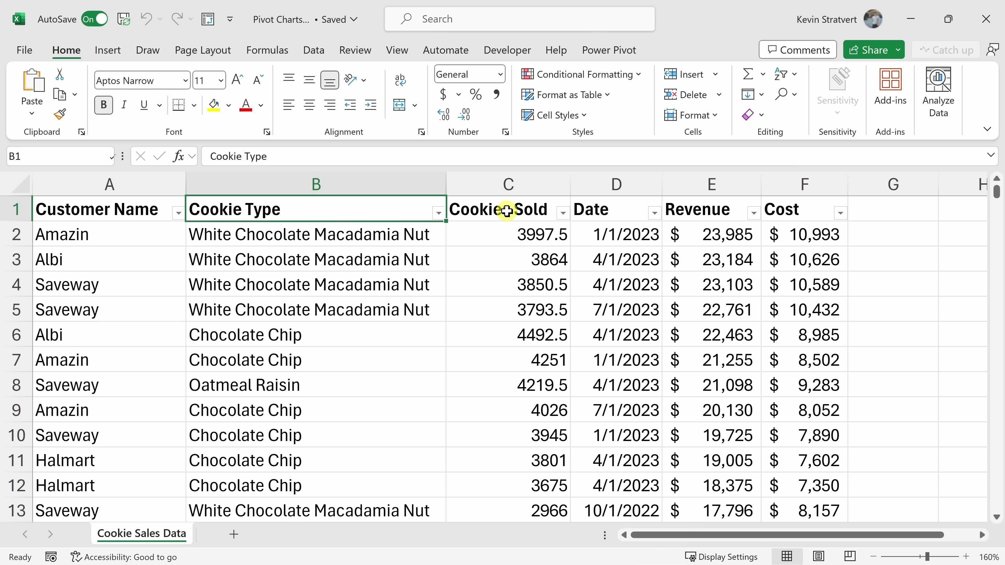
pyautogui.moveTo(150, 210); pyautogui.dragTo(784, 383)
pyautogui.click(778, 386)
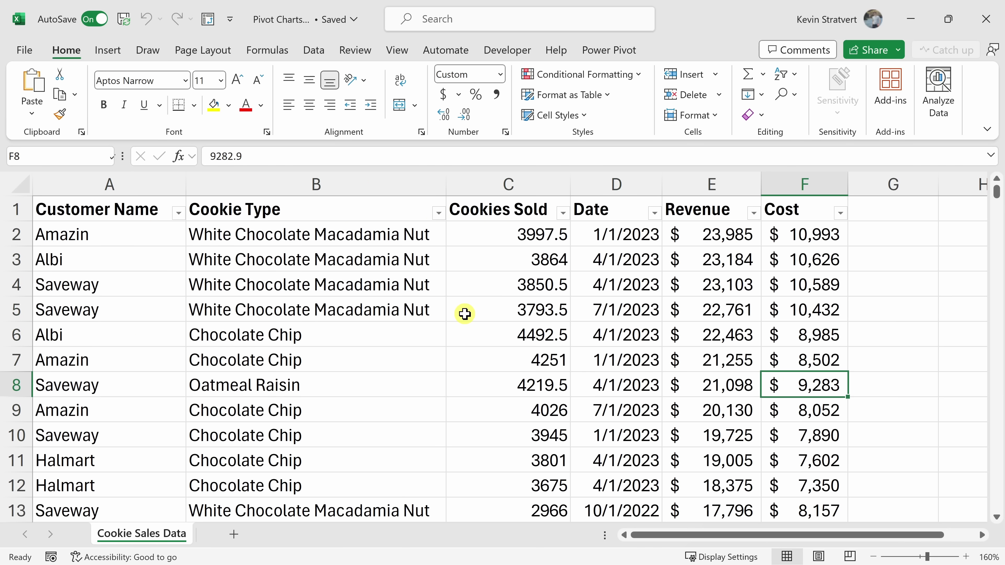
# - Insert a PivotChart based on 'Cookie Sales Data'!$A$1:$F$701 and place it in a new worksheet
pyautogui.click(481, 310)
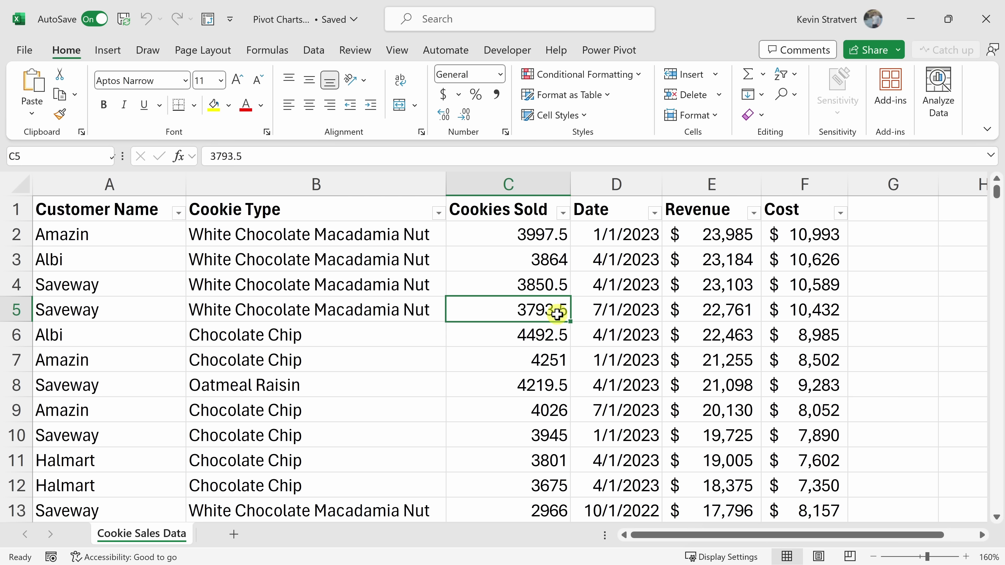
pyautogui.click(114, 56)
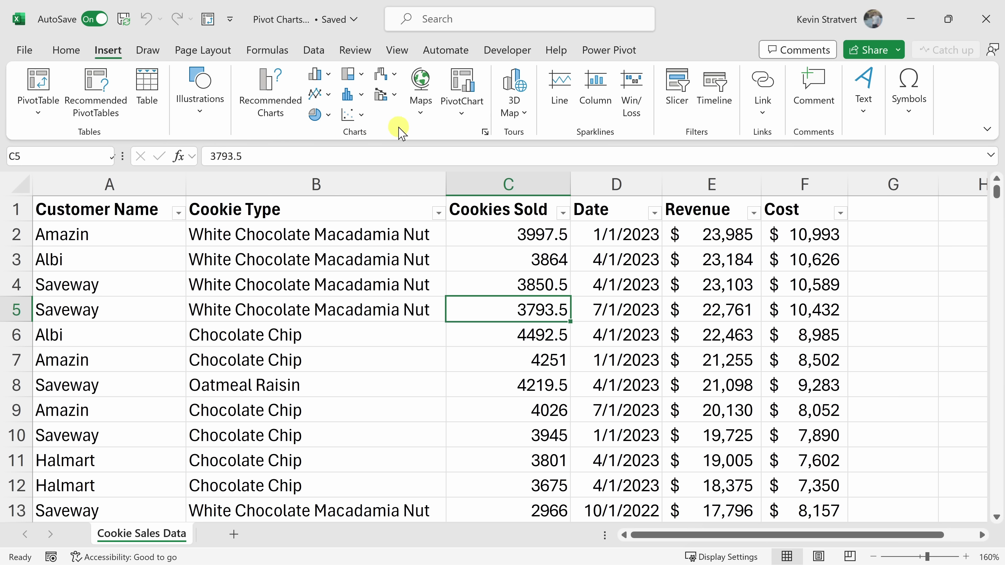
pyautogui.click(469, 82)
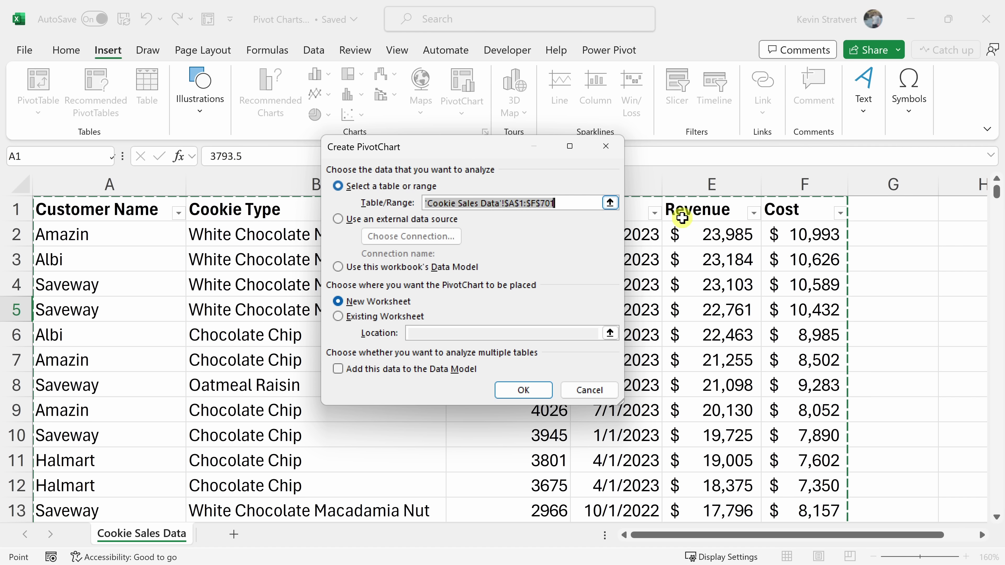
pyautogui.scroll(-4, 859, 473)
pyautogui.scroll(4, 862, 395)
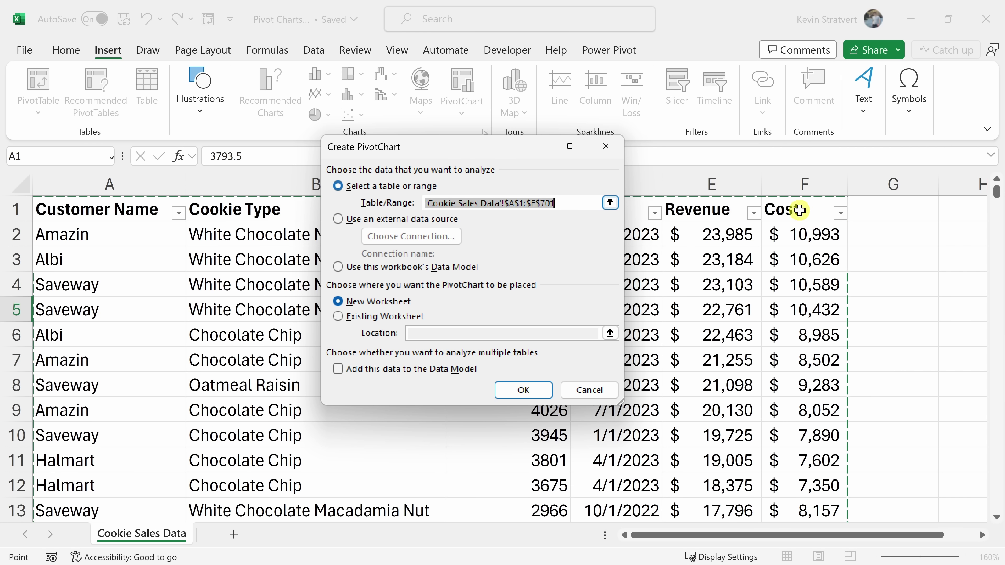
pyautogui.click(359, 305)
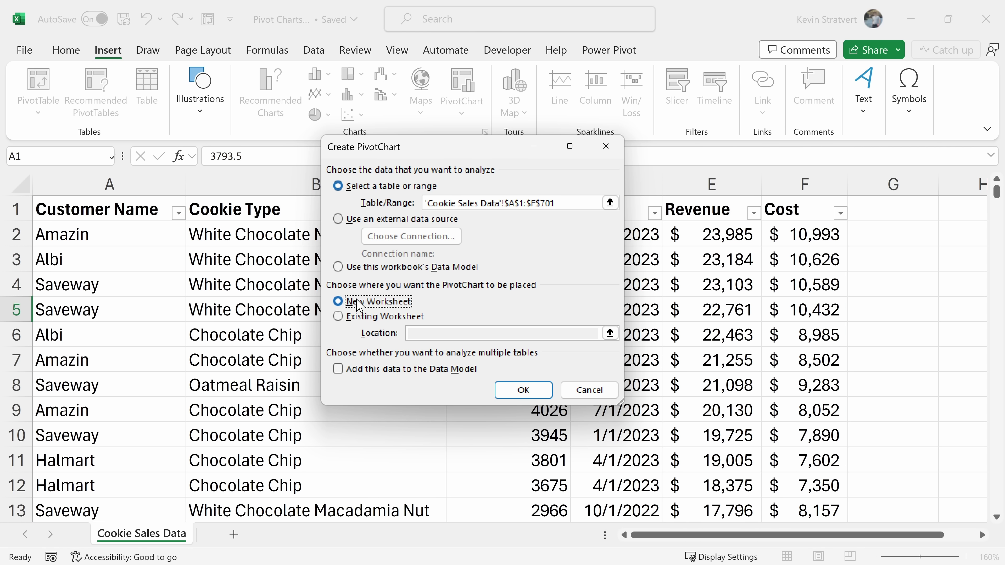
pyautogui.click(527, 392)
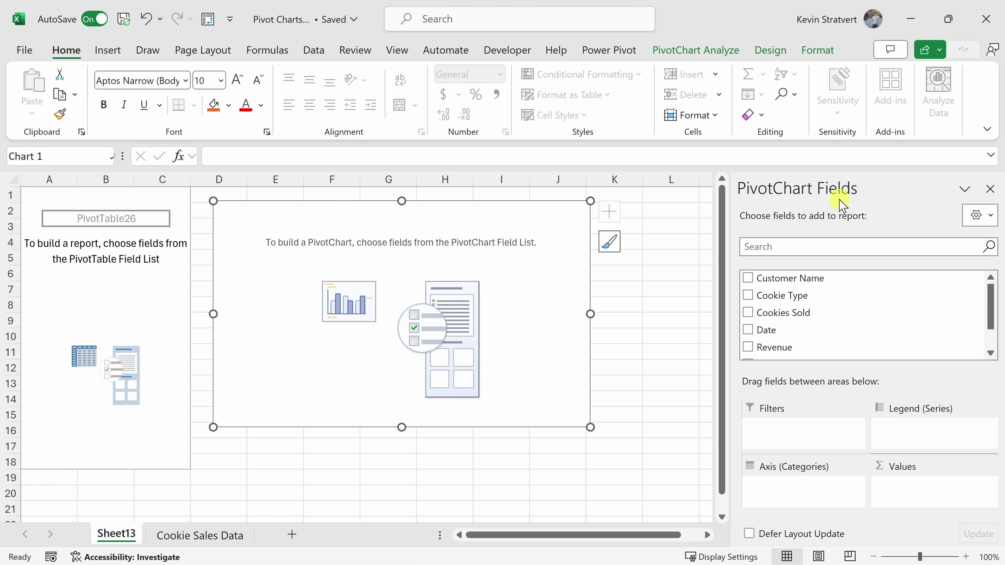
# - Compare the fields available for the PivotChart with the column headers on the Cookie Sales Data sheet
pyautogui.scroll(-1, 775, 281)
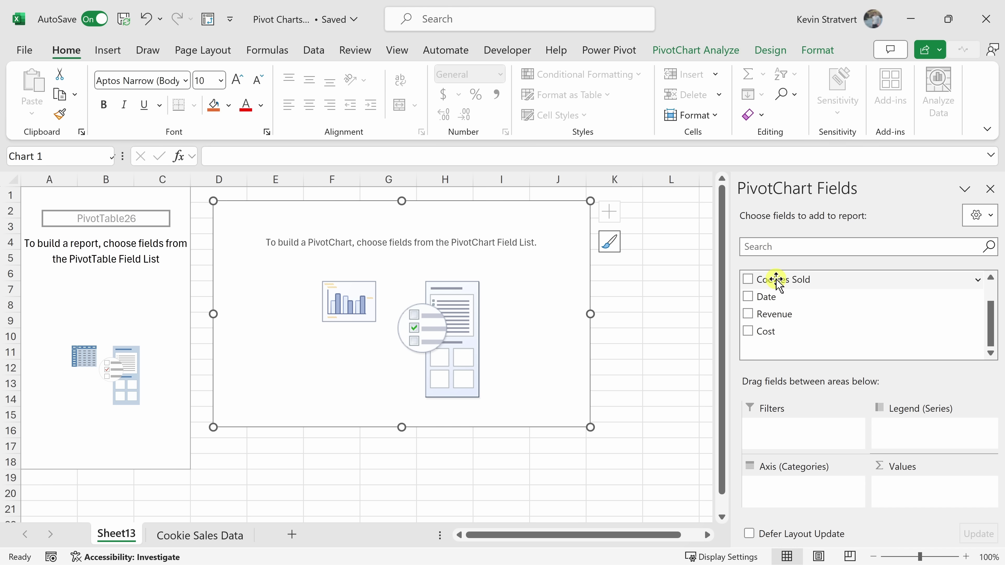
pyautogui.scroll(1, 784, 332)
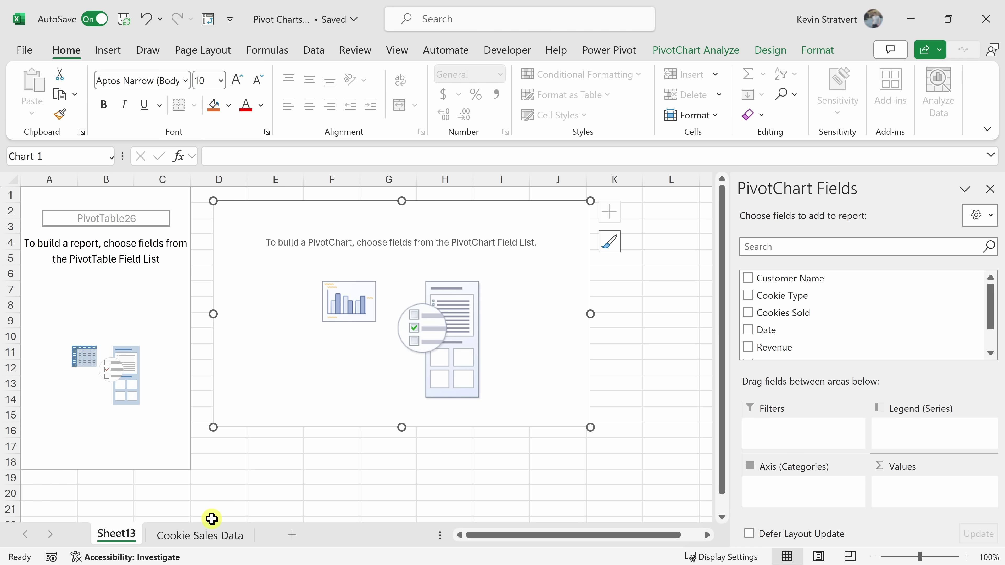
pyautogui.click(209, 534)
pyautogui.click(139, 211)
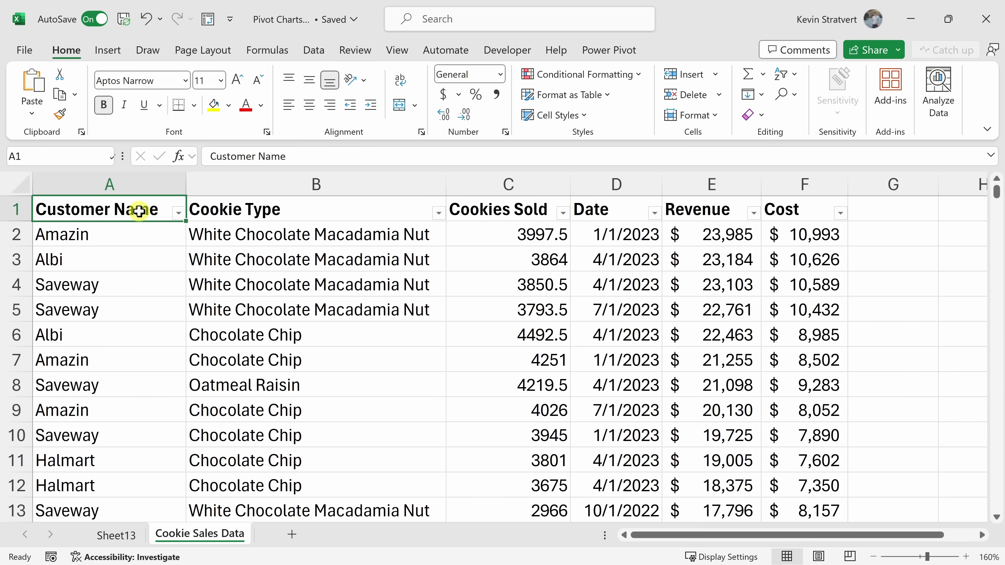
pyautogui.click(203, 213)
pyautogui.moveTo(135, 210); pyautogui.dragTo(799, 202)
pyautogui.click(801, 202)
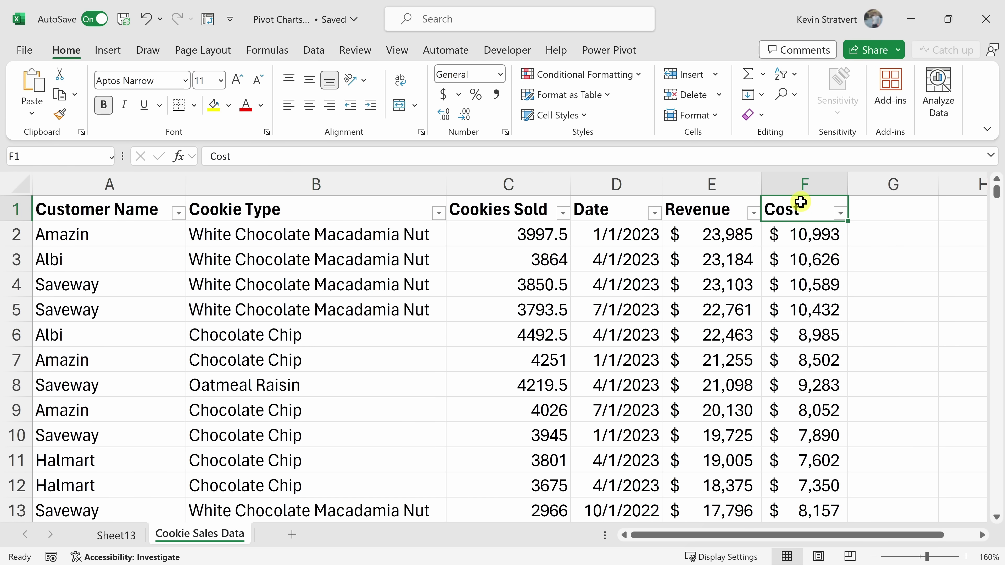
pyautogui.click(116, 535)
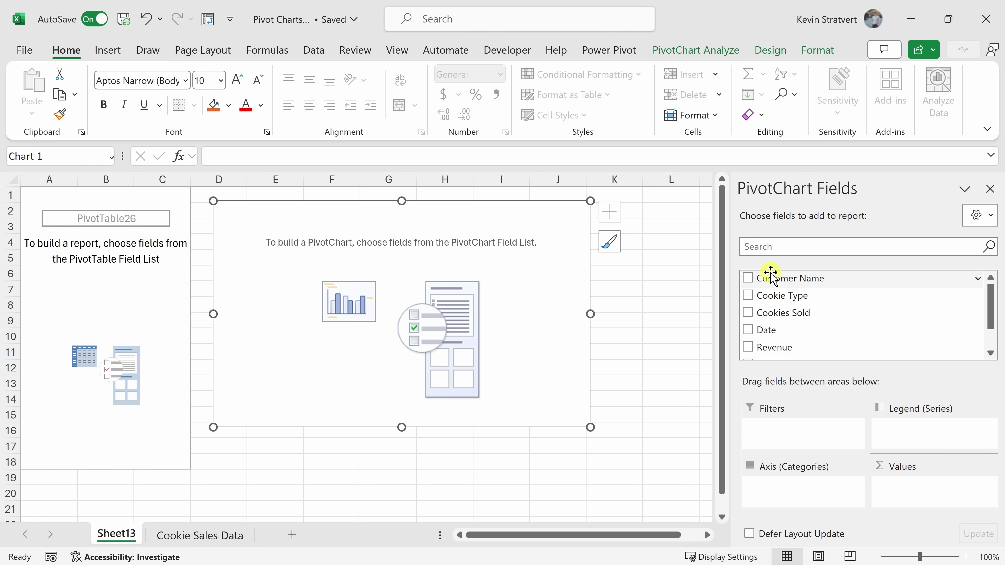
pyautogui.scroll(-1, 771, 282)
pyautogui.scroll(1, 772, 281)
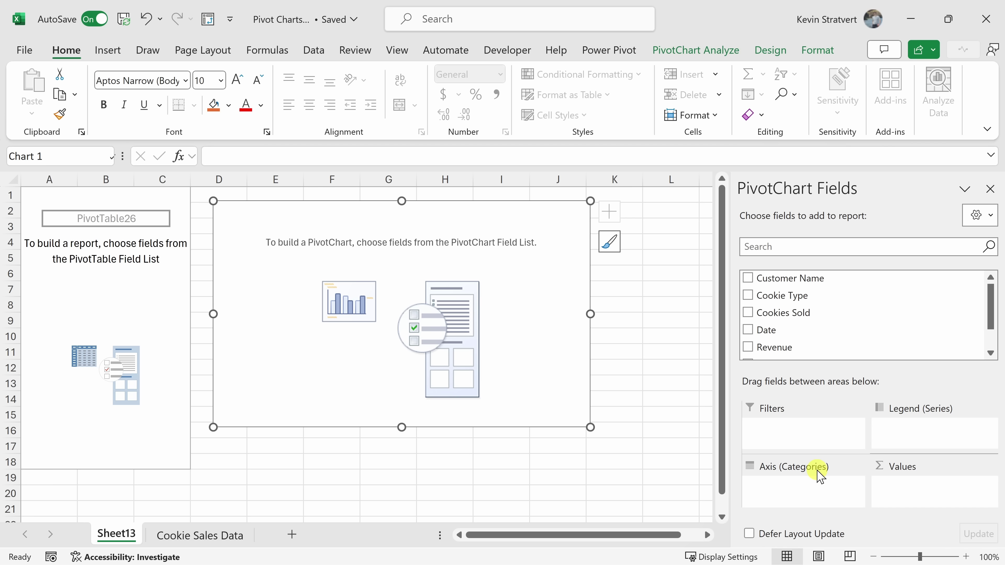
# - Assign Customer Name to the PivotChart's axis categories and Revenue to its values
pyautogui.moveTo(825, 279); pyautogui.dragTo(809, 491)
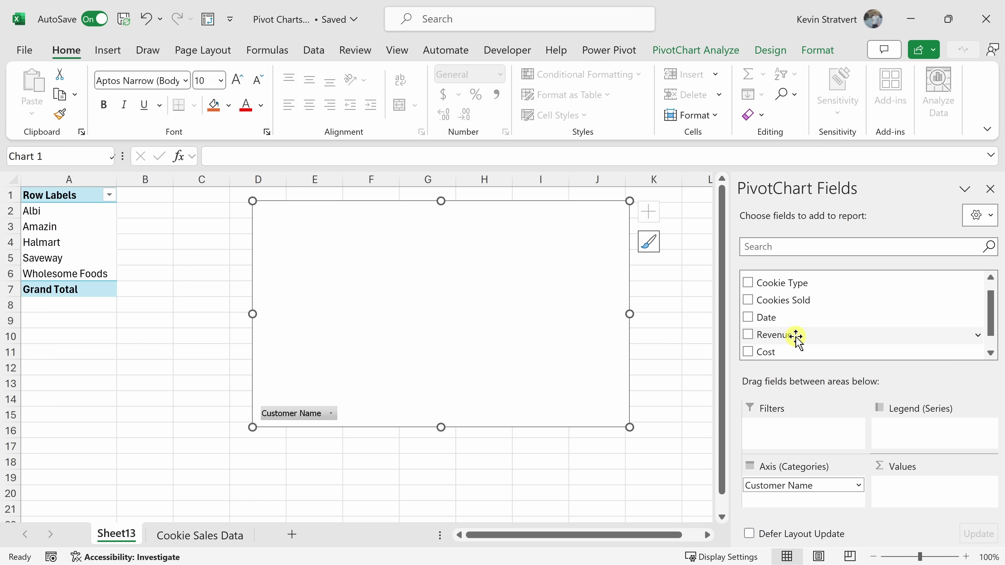
pyautogui.moveTo(796, 336); pyautogui.dragTo(932, 494)
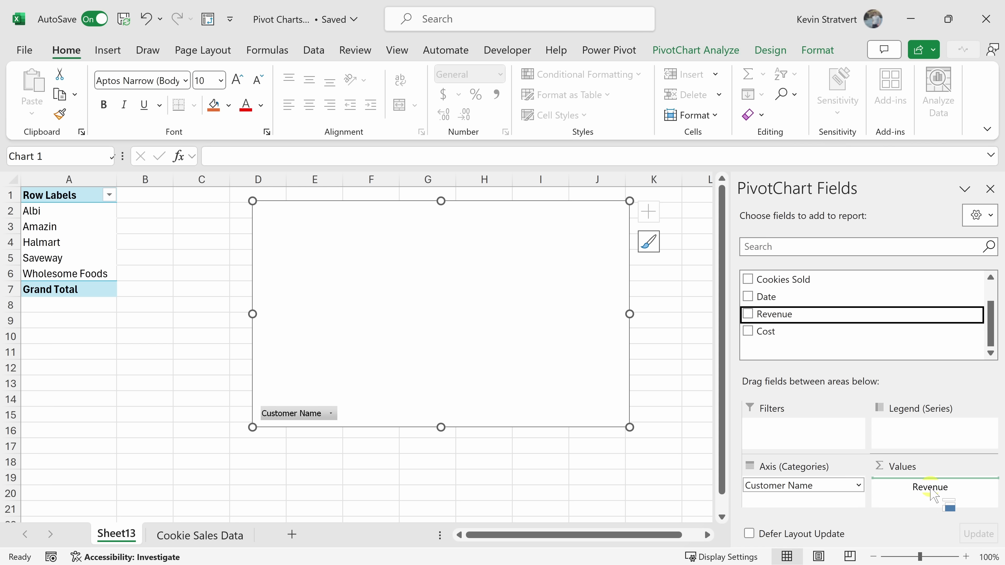
pyautogui.moveTo(930, 490); pyautogui.dragTo(930, 486)
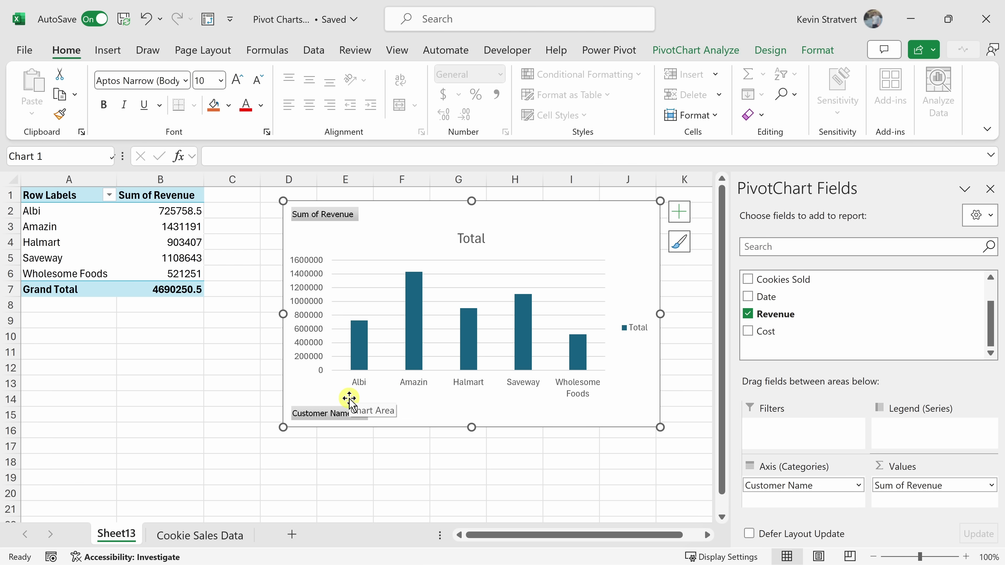
# - Format the Sum of Revenue figures in B2:B7 as dollar accounting amounts without decimals
pyautogui.moveTo(174, 212); pyautogui.dragTo(175, 291)
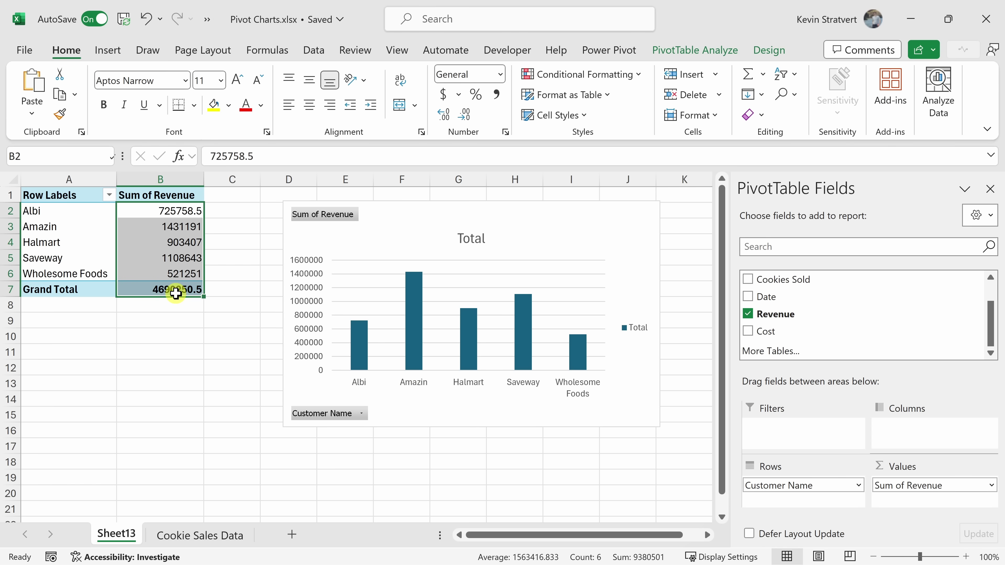
pyautogui.click(443, 95)
pyautogui.click(465, 118)
pyautogui.click(465, 118)
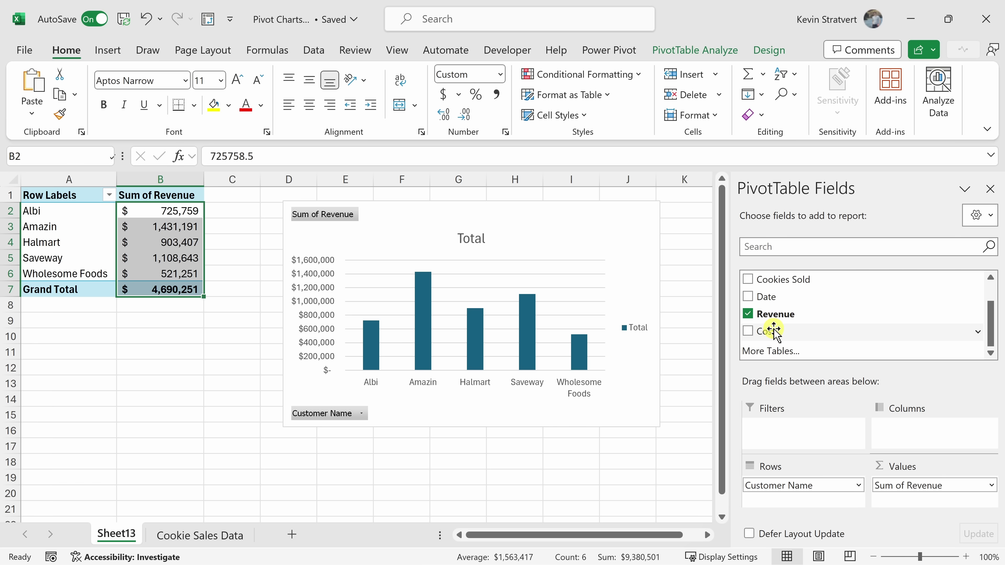
# - Add the Cost field to the pivot values alongside Revenue and remove it again
pyautogui.scroll(2, 774, 332)
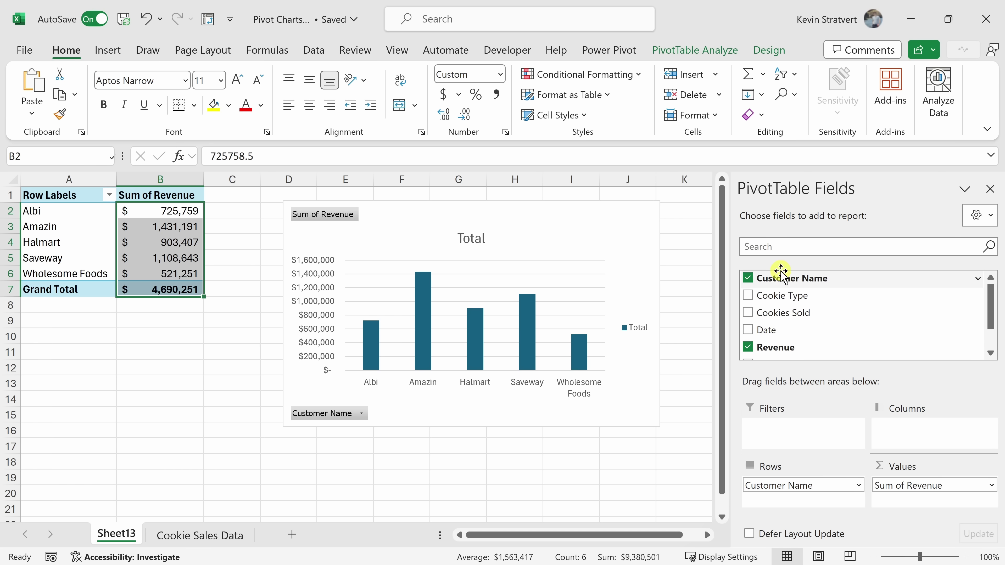
pyautogui.scroll(-2, 771, 332)
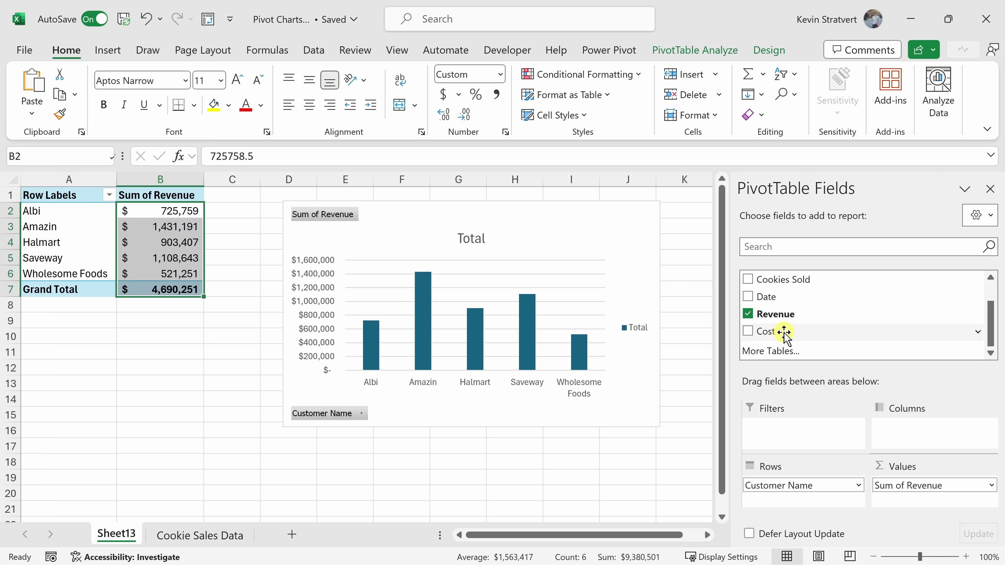
pyautogui.moveTo(784, 332); pyautogui.dragTo(927, 500)
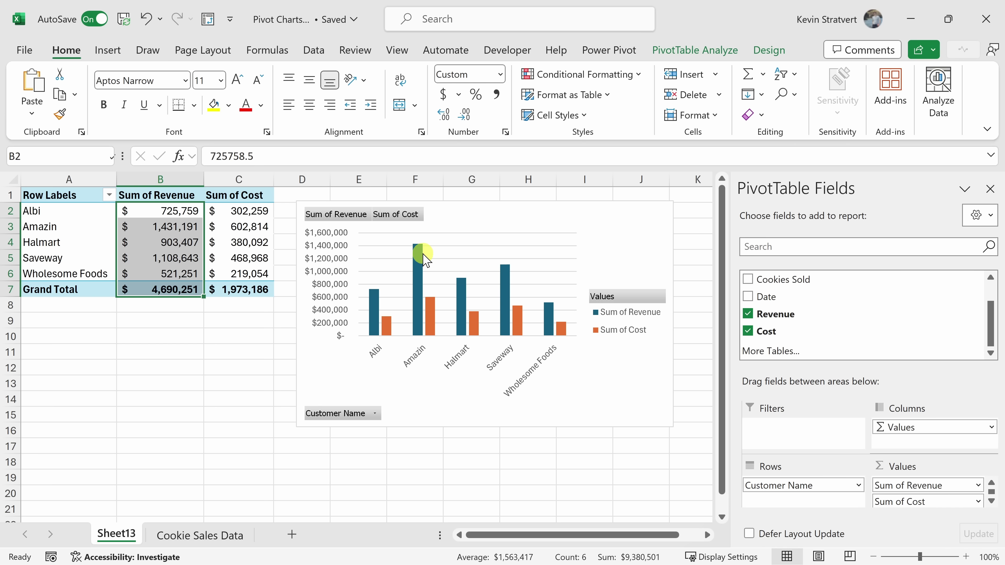
pyautogui.moveTo(429, 313)
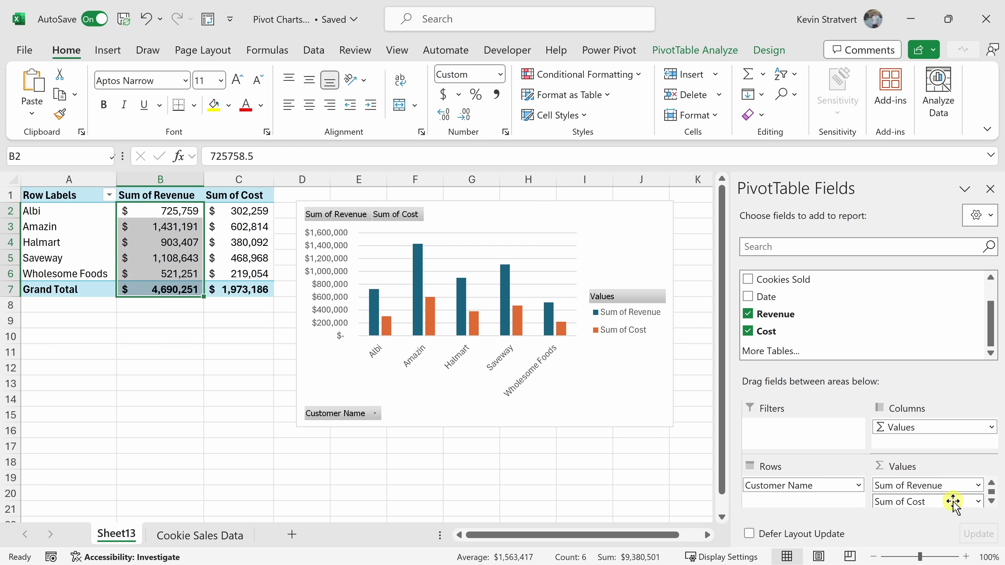
pyautogui.moveTo(953, 501); pyautogui.dragTo(655, 471)
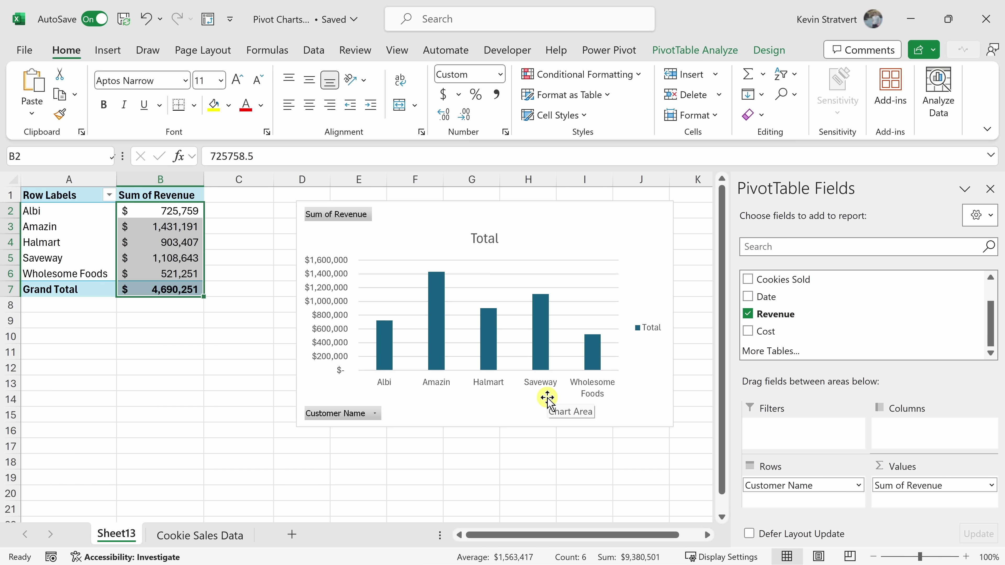
# - Add Cookie Type to the pivot rows and move it above Customer Name
pyautogui.scroll(1, 842, 320)
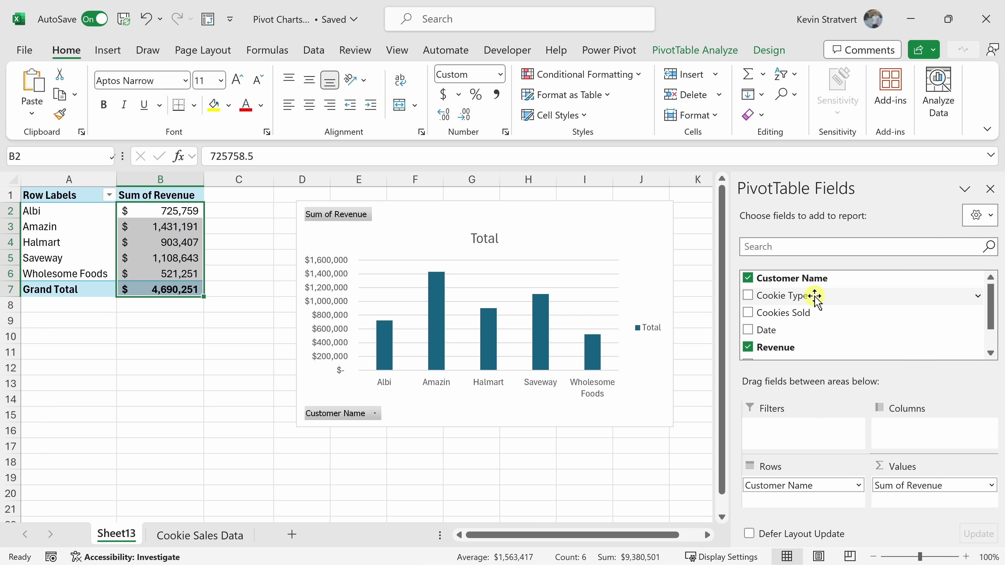
pyautogui.moveTo(814, 296); pyautogui.dragTo(803, 504)
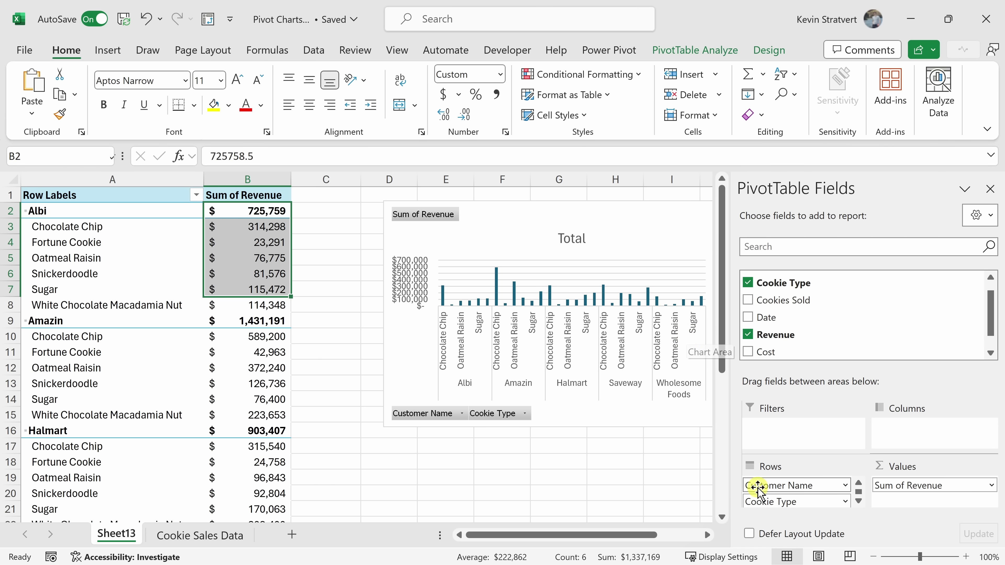
pyautogui.moveTo(795, 501); pyautogui.dragTo(795, 485)
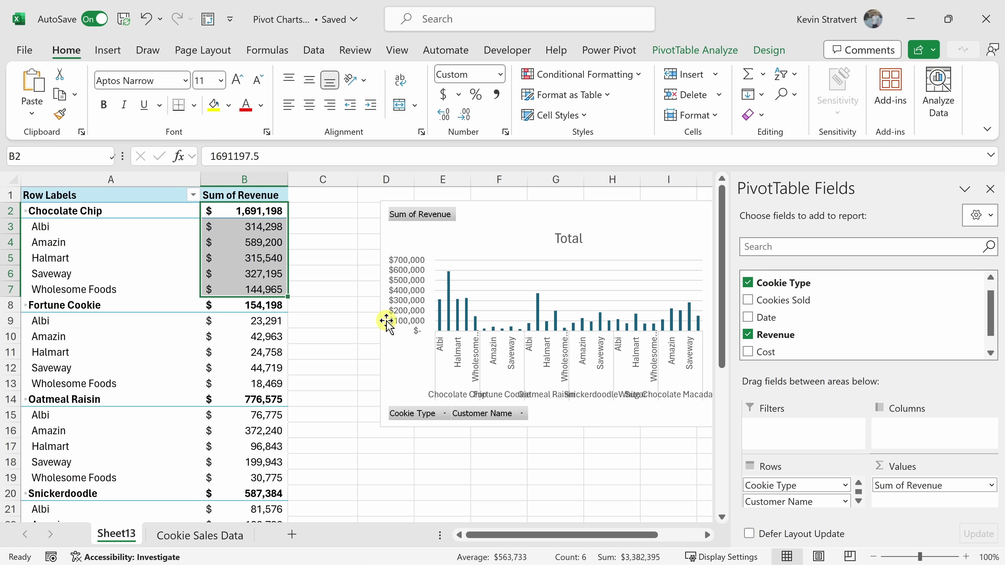
# - Widen the PivotChart by extending its left edge and remove Cookie Type from the axis categories
pyautogui.click(383, 391)
pyautogui.moveTo(378, 427); pyautogui.dragTo(268, 429)
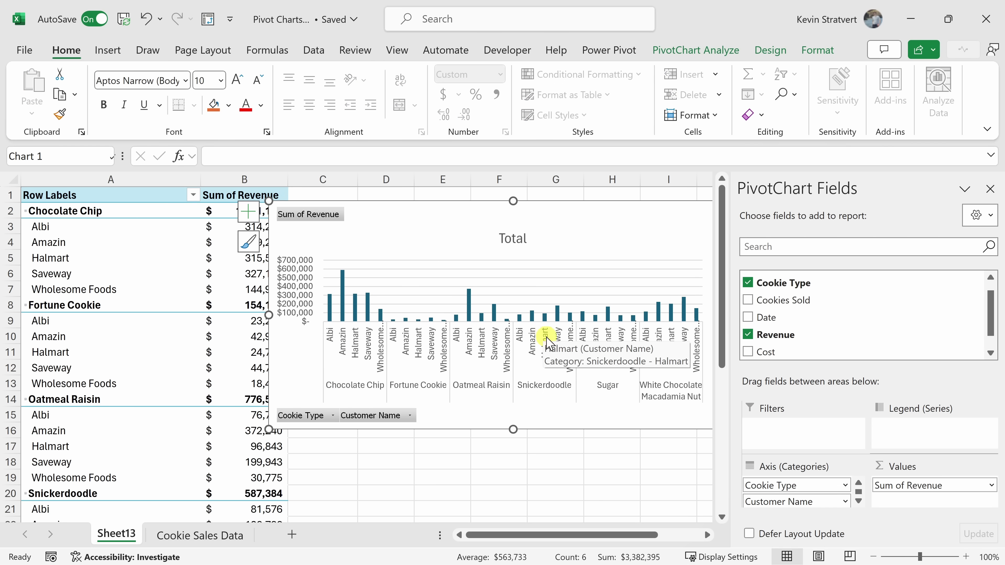
pyautogui.moveTo(814, 487); pyautogui.dragTo(618, 465)
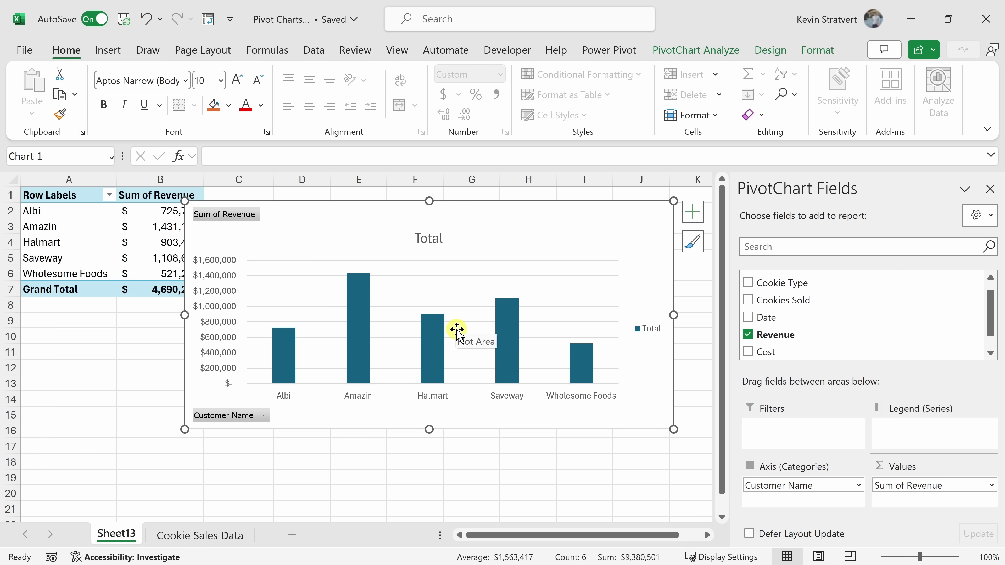
# - Change the PivotChart's type from clustered column to a standard pie chart
pyautogui.rightClick(568, 220)
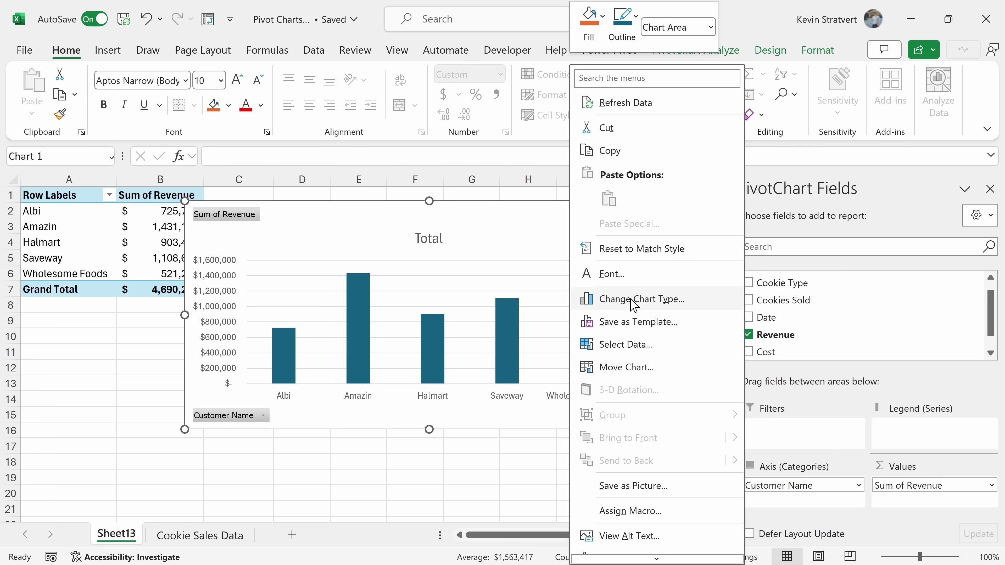
pyautogui.click(531, 226)
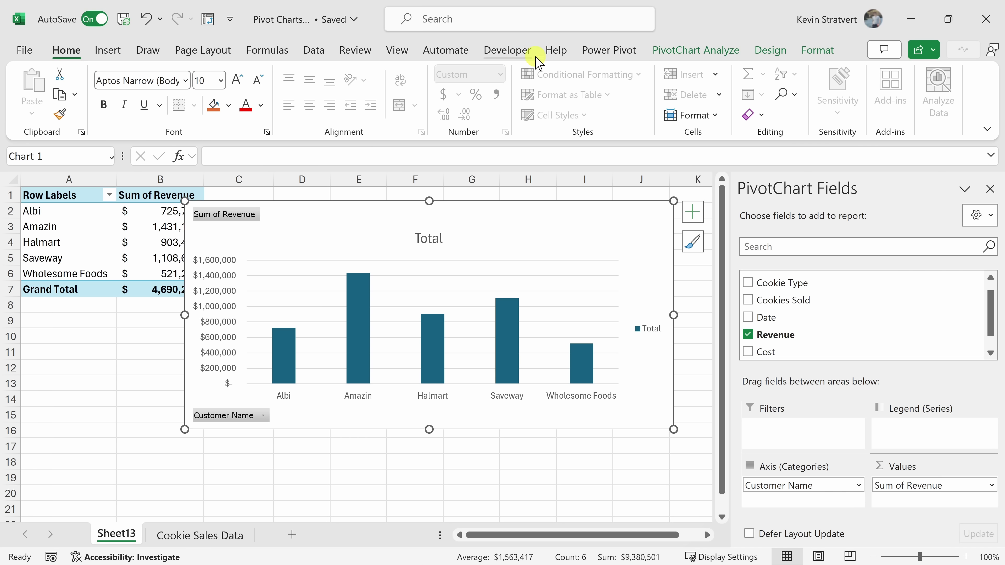
pyautogui.click(771, 51)
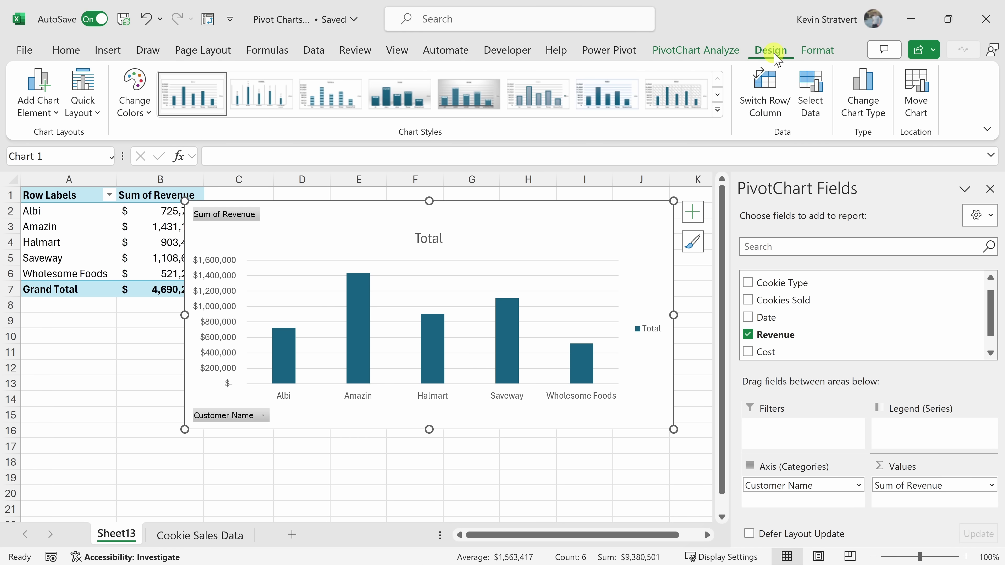
pyautogui.click(863, 115)
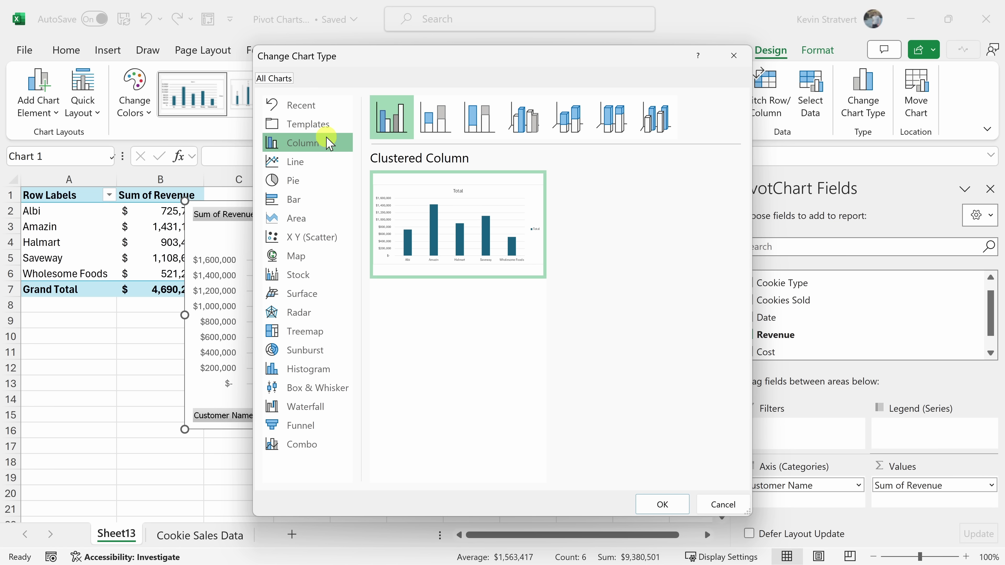
pyautogui.click(316, 162)
pyautogui.click(318, 186)
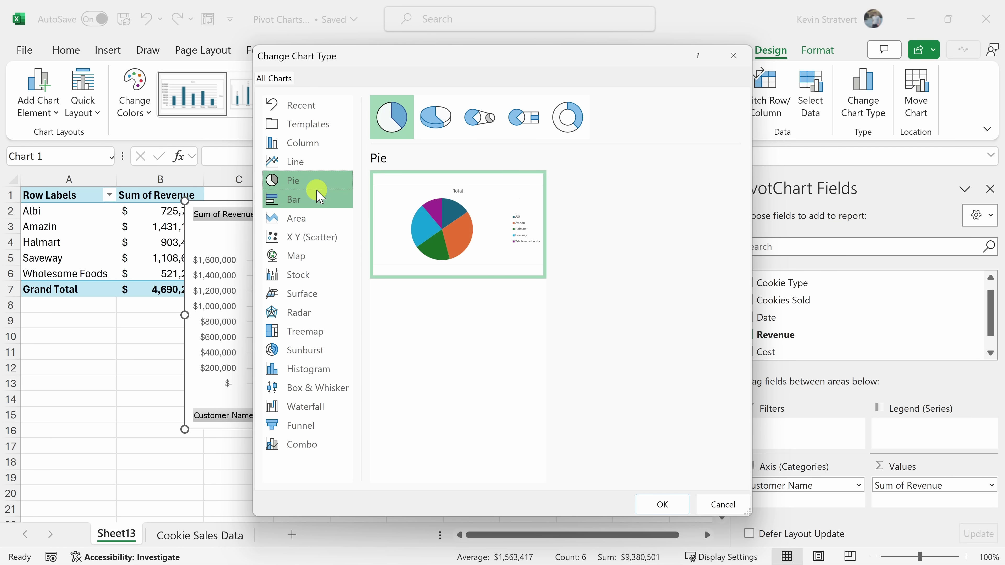
pyautogui.click(319, 197)
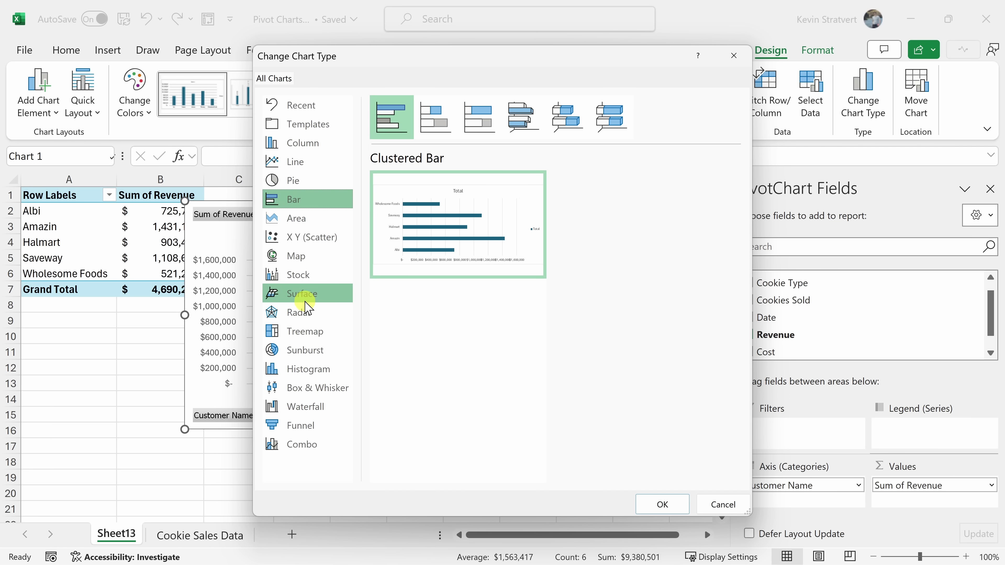
pyautogui.click(319, 335)
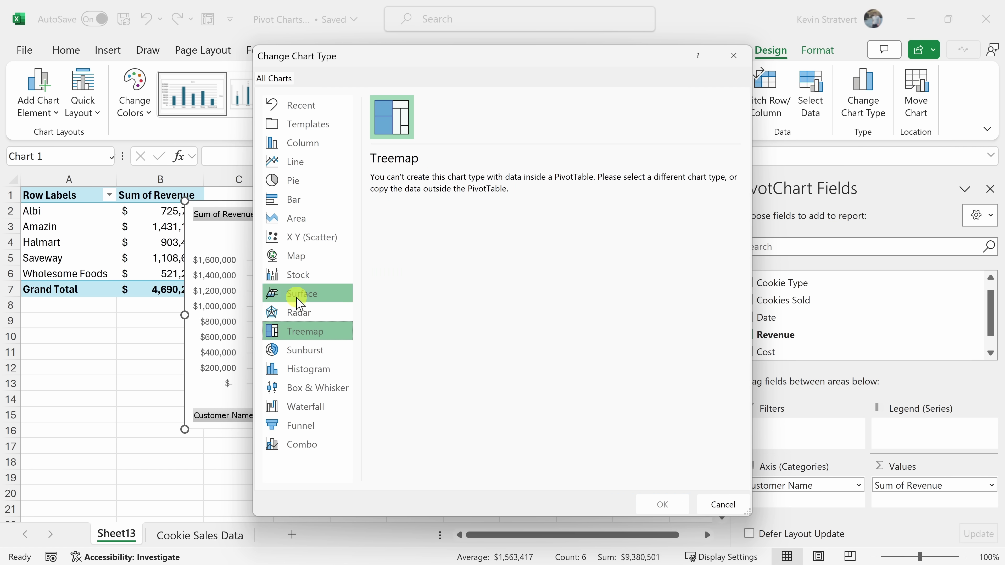
pyautogui.click(313, 182)
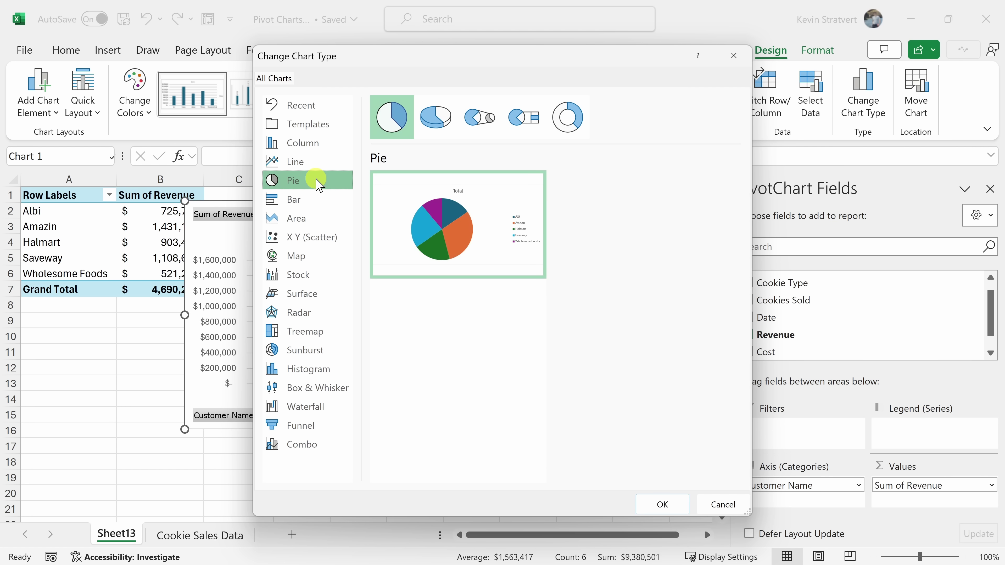
pyautogui.click(391, 119)
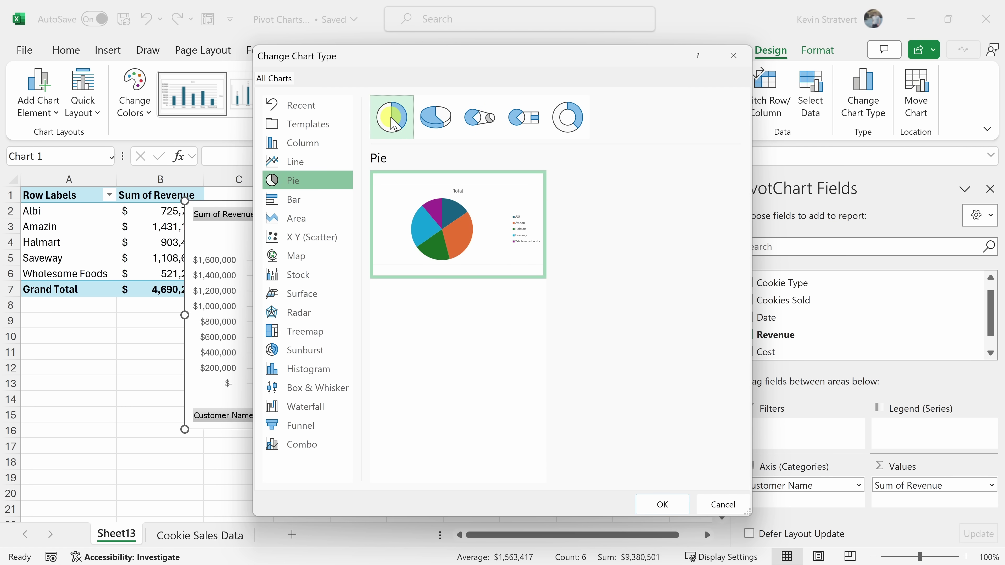
pyautogui.moveTo(418, 230)
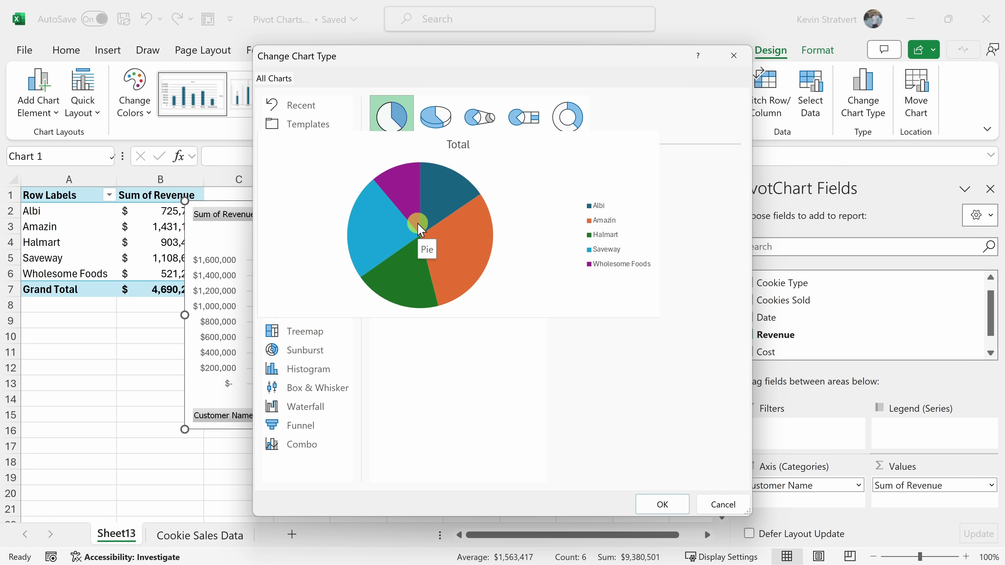
pyautogui.click(662, 505)
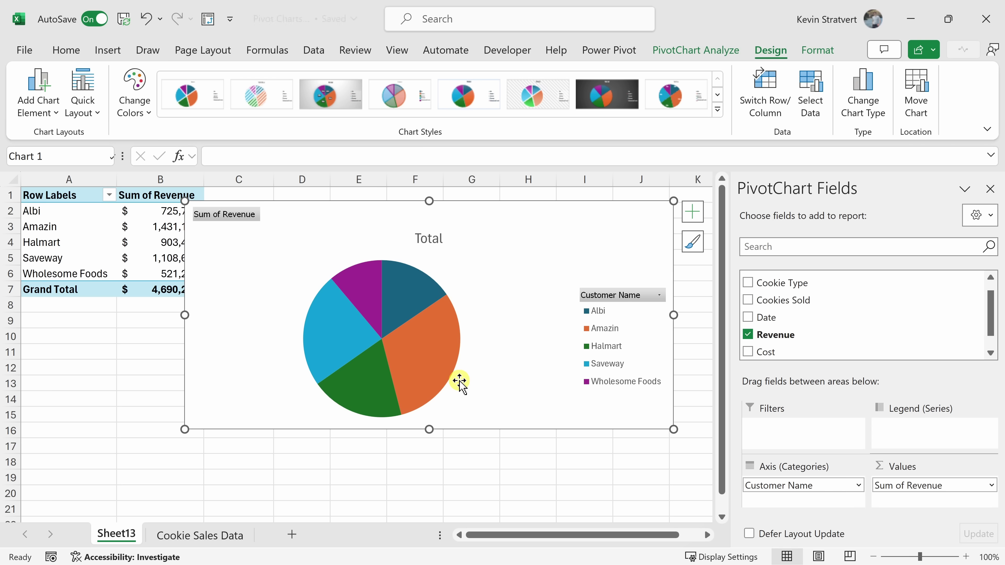
# - Apply the quick layout with customer name and percentage labels to the pie chart, plus the chart style with the grey gradient background
pyautogui.moveTo(447, 316)
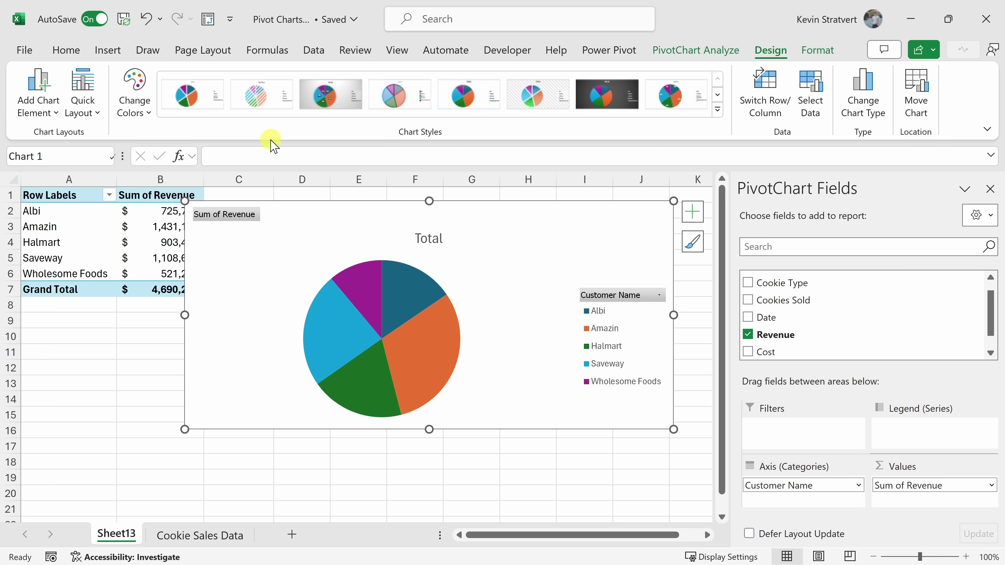
pyautogui.click(46, 113)
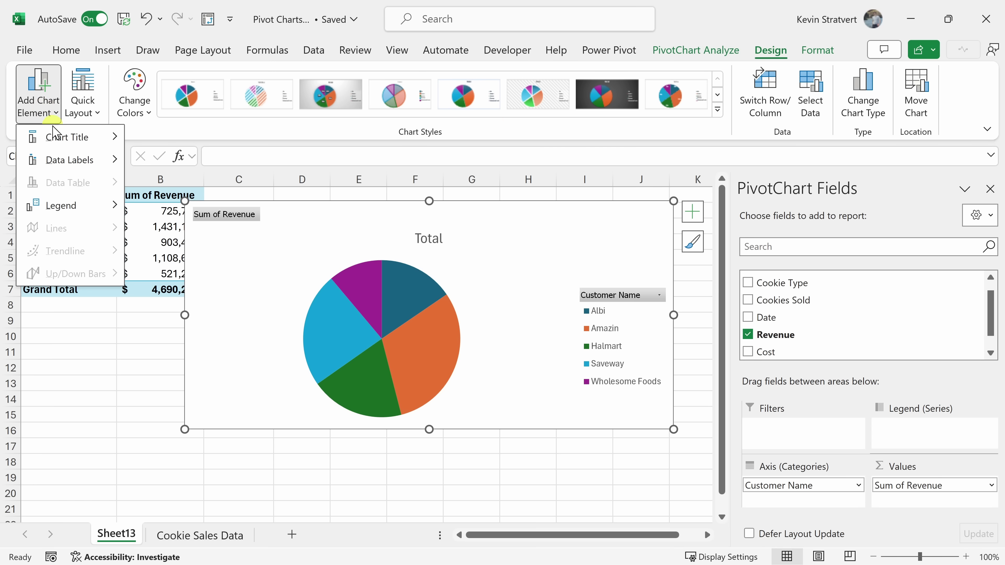
pyautogui.click(81, 110)
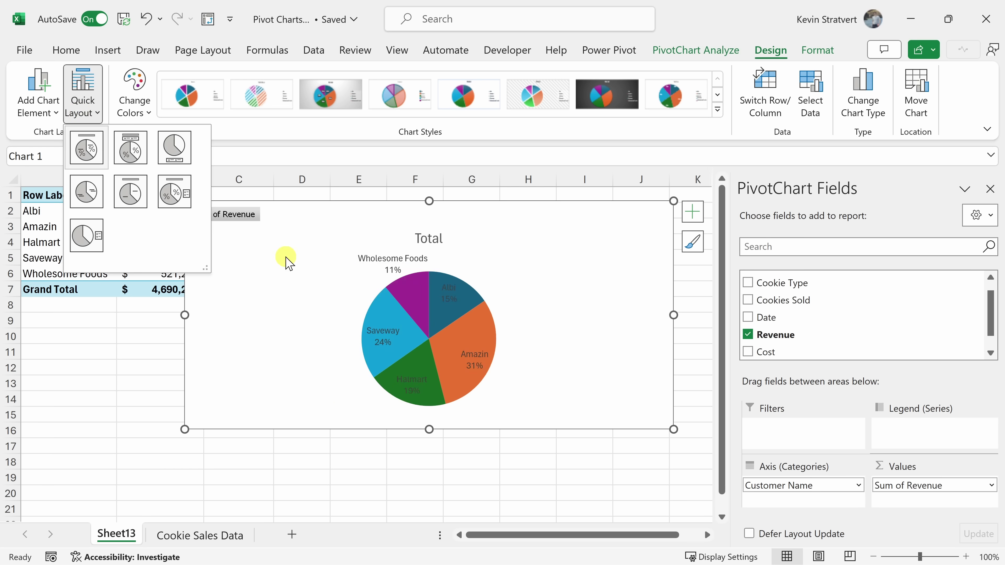
pyautogui.click(85, 150)
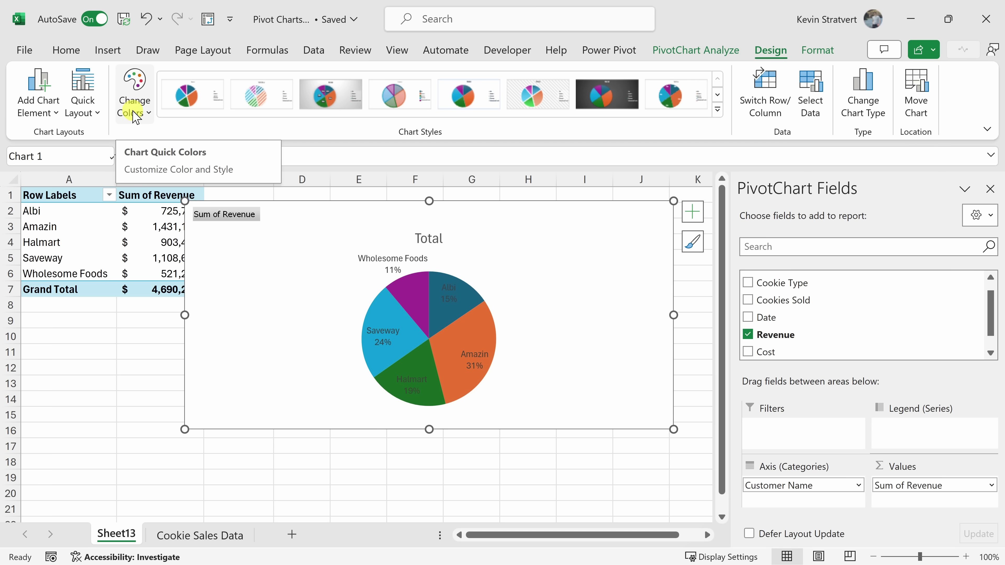
pyautogui.click(324, 106)
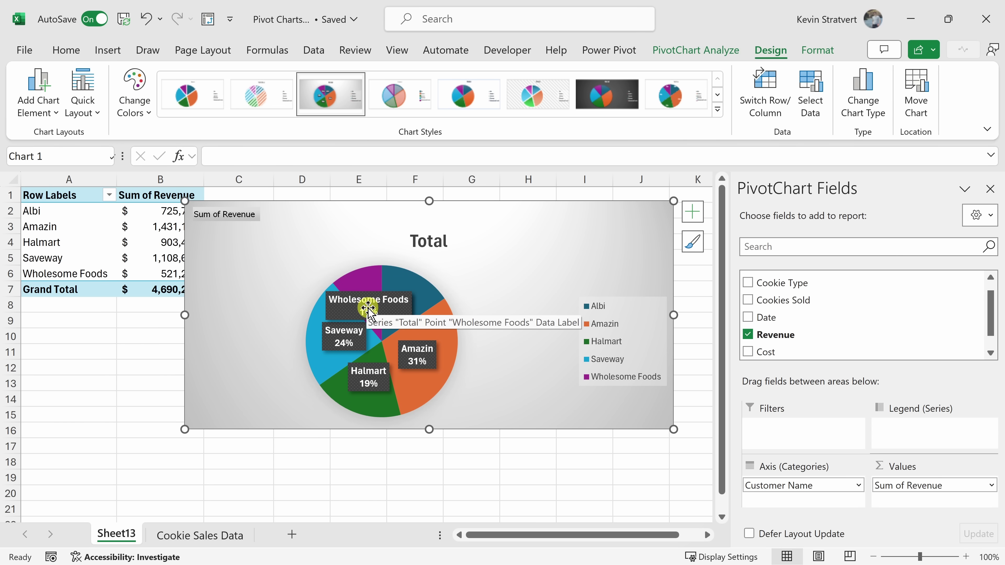
pyautogui.click(817, 50)
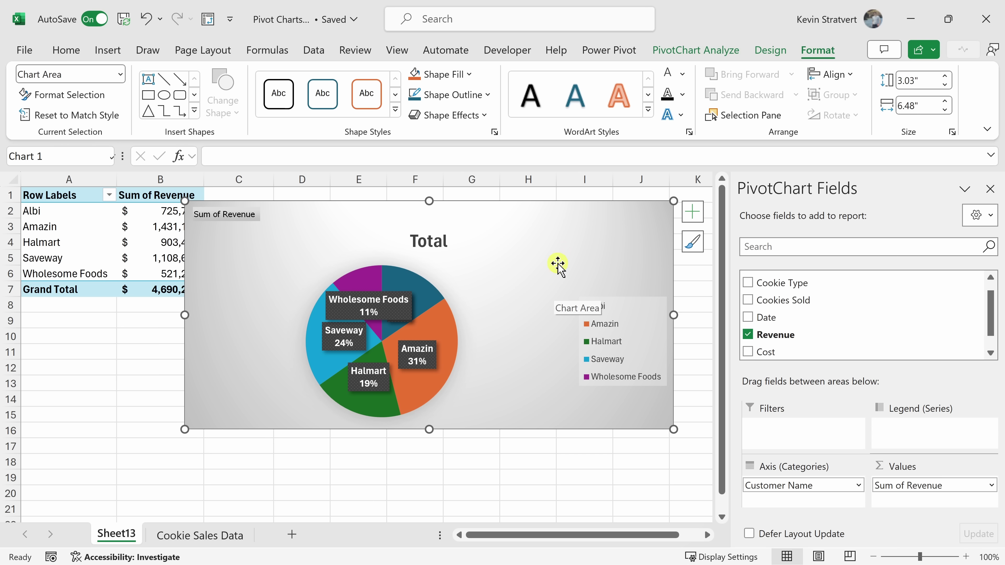
pyautogui.click(696, 210)
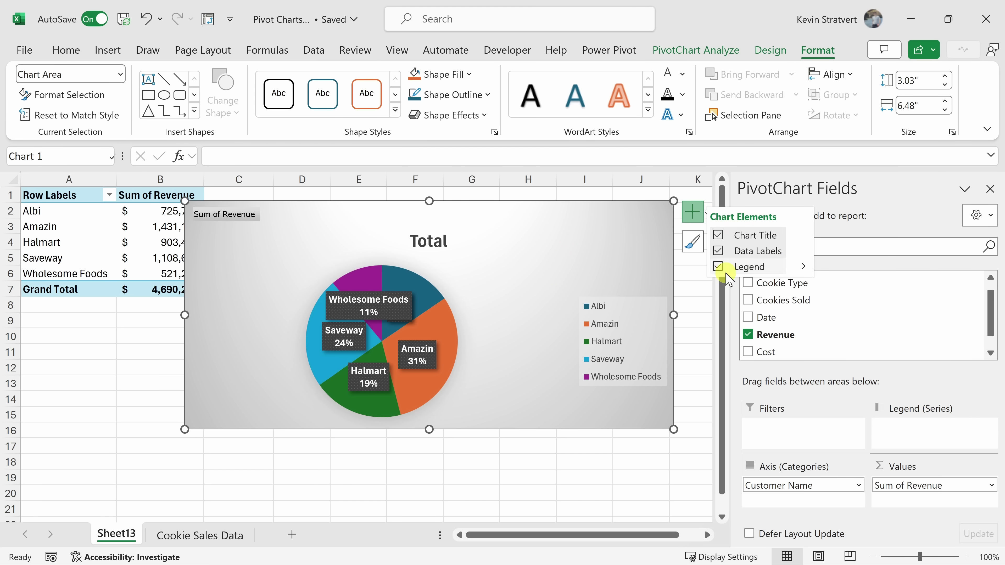
pyautogui.click(695, 250)
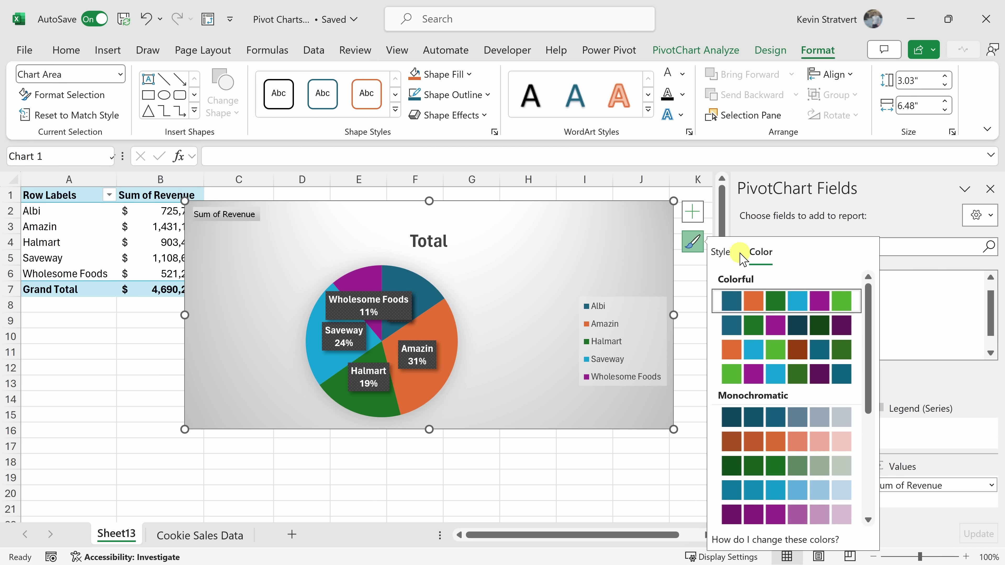
pyautogui.click(720, 252)
pyautogui.click(633, 231)
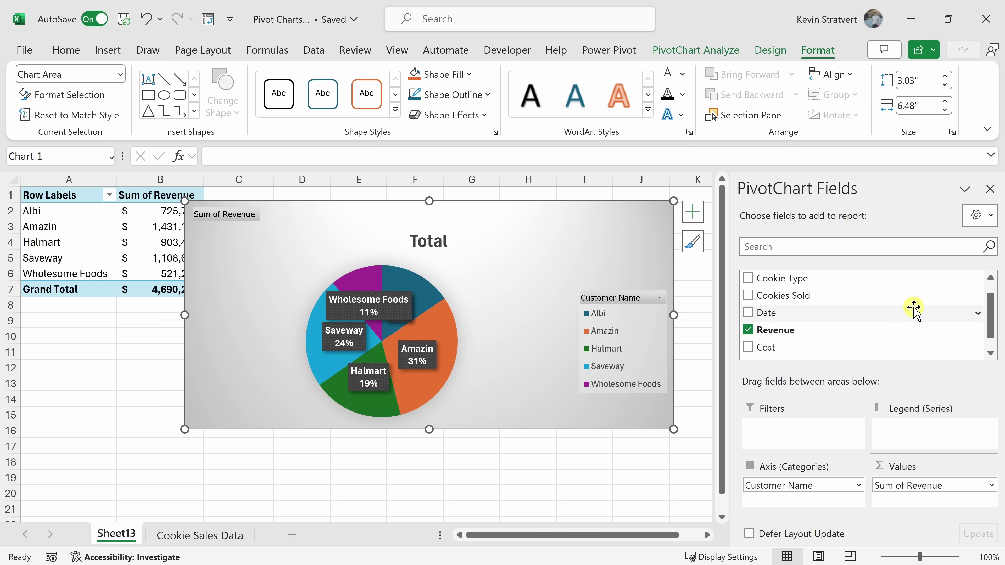
# - Filter the PivotChart's Customer Name field to only Saveway and Wholesome Foods
pyautogui.scroll(1, 926, 316)
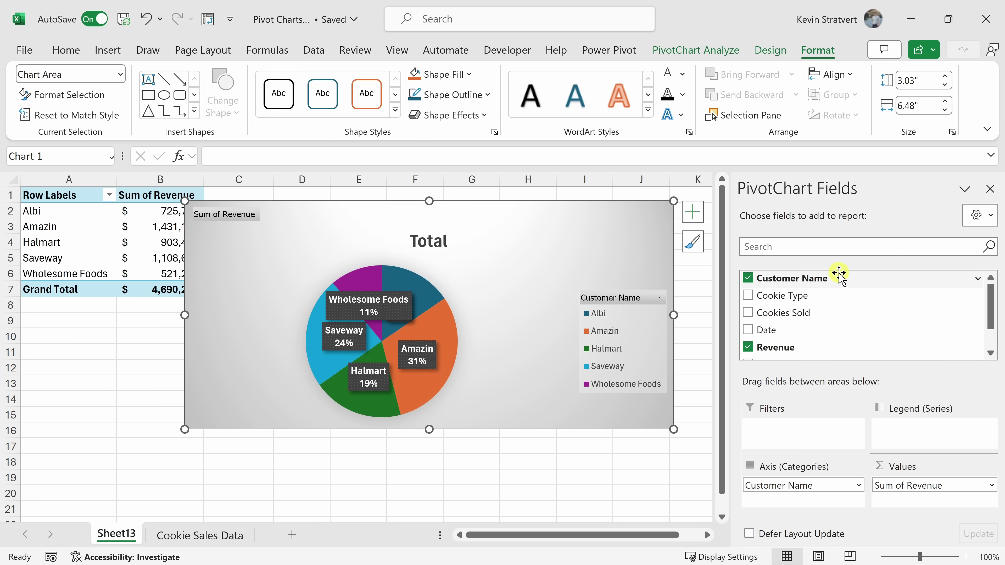
pyautogui.click(978, 278)
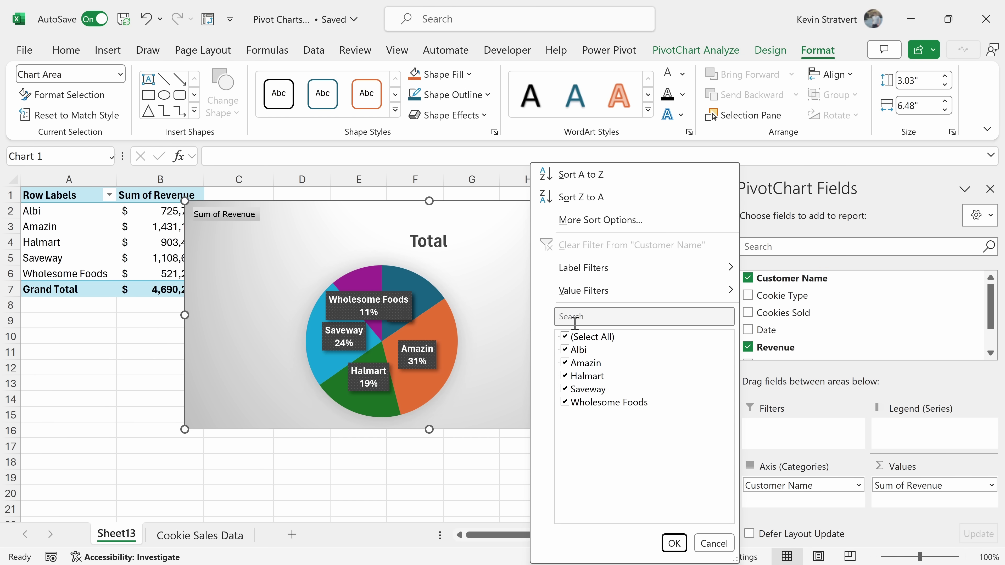
pyautogui.click(485, 348)
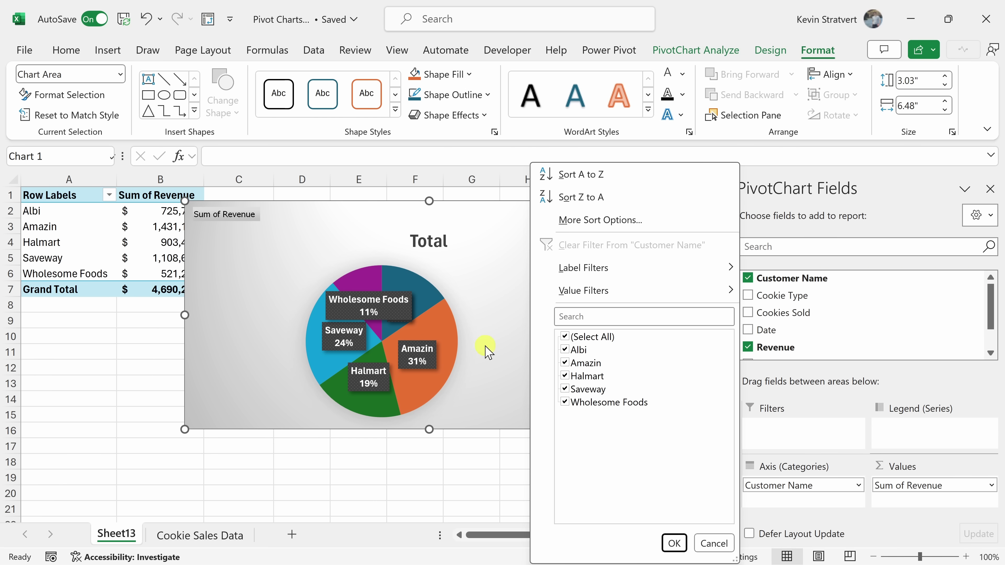
pyautogui.click(565, 336)
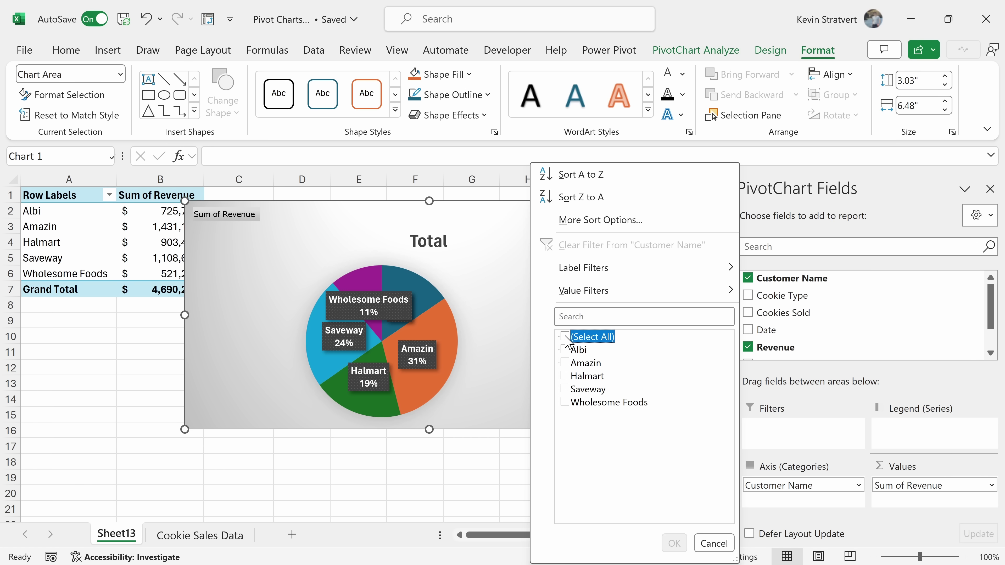
pyautogui.click(565, 389)
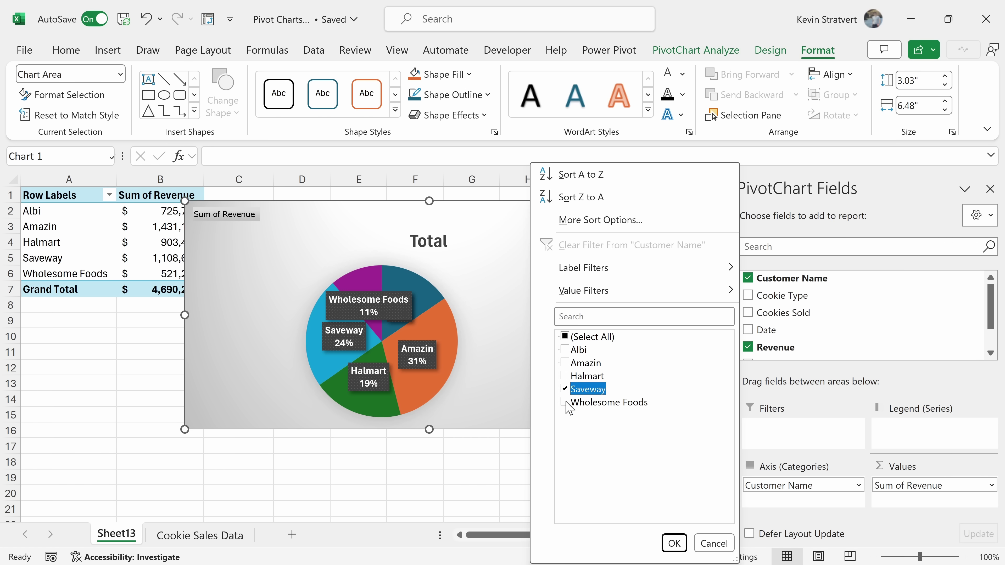
pyautogui.click(564, 402)
pyautogui.click(674, 543)
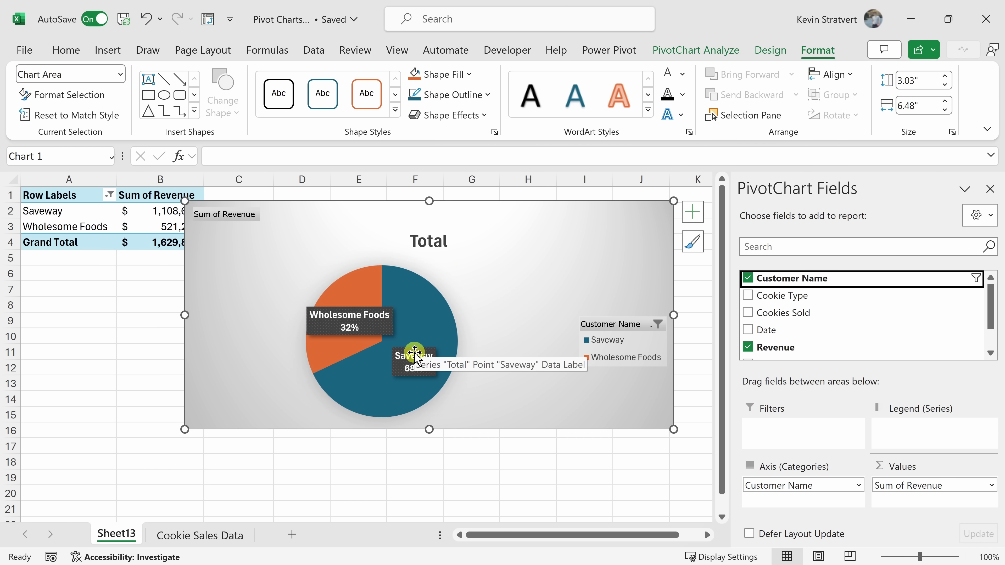
# - Reselect all customers in the Customer Name filter of the PivotChart
pyautogui.moveTo(414, 348)
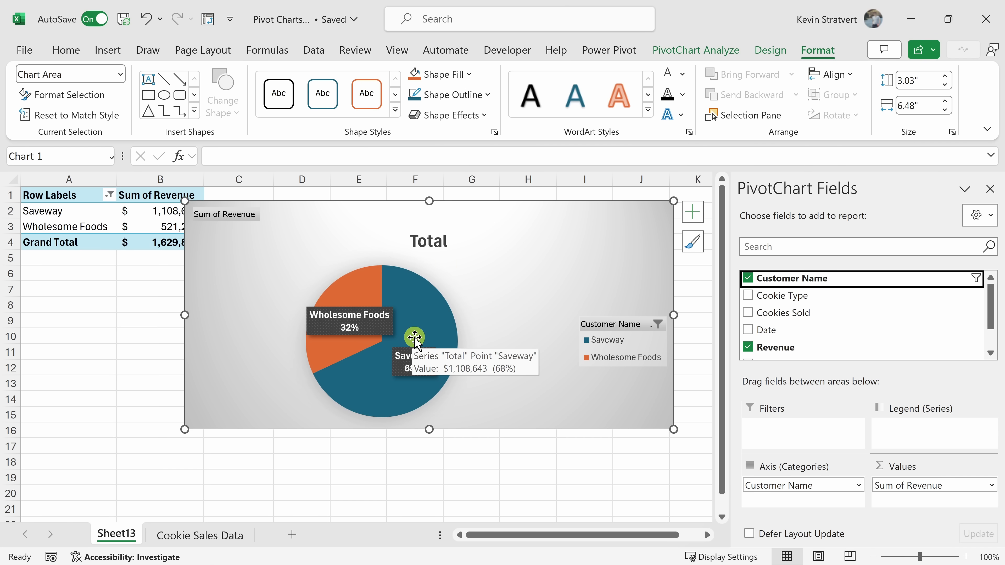
pyautogui.click(978, 279)
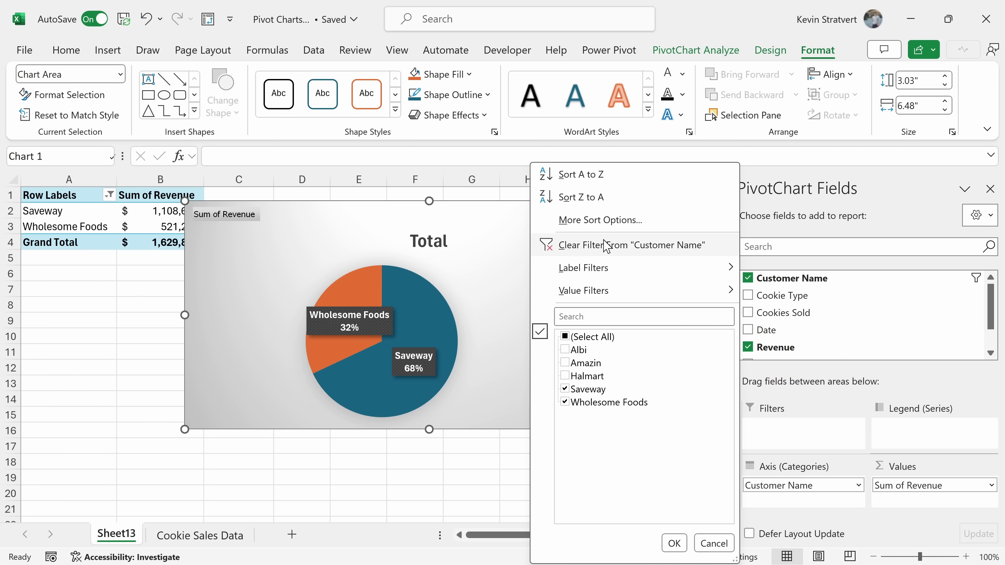
pyautogui.click(568, 336)
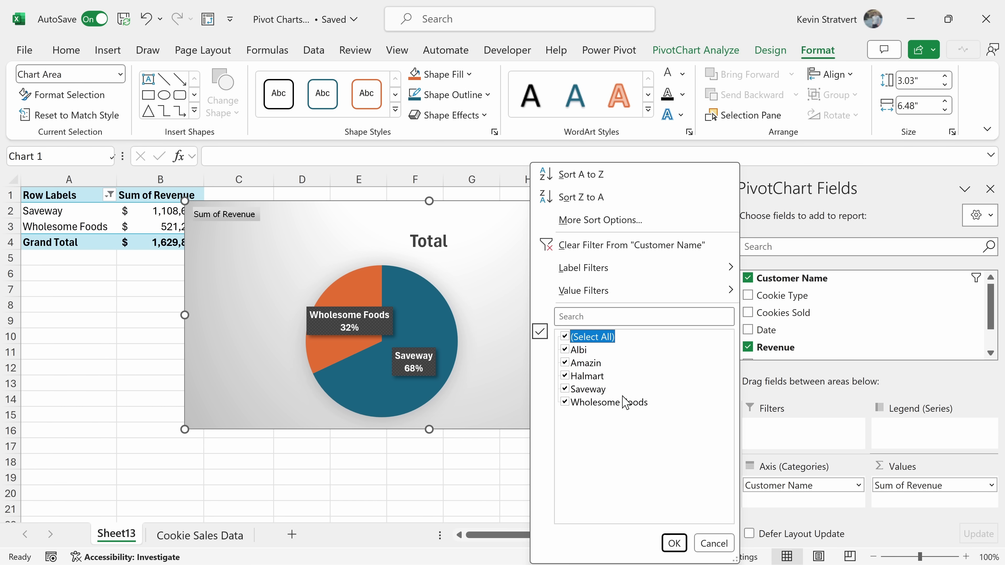
pyautogui.click(673, 544)
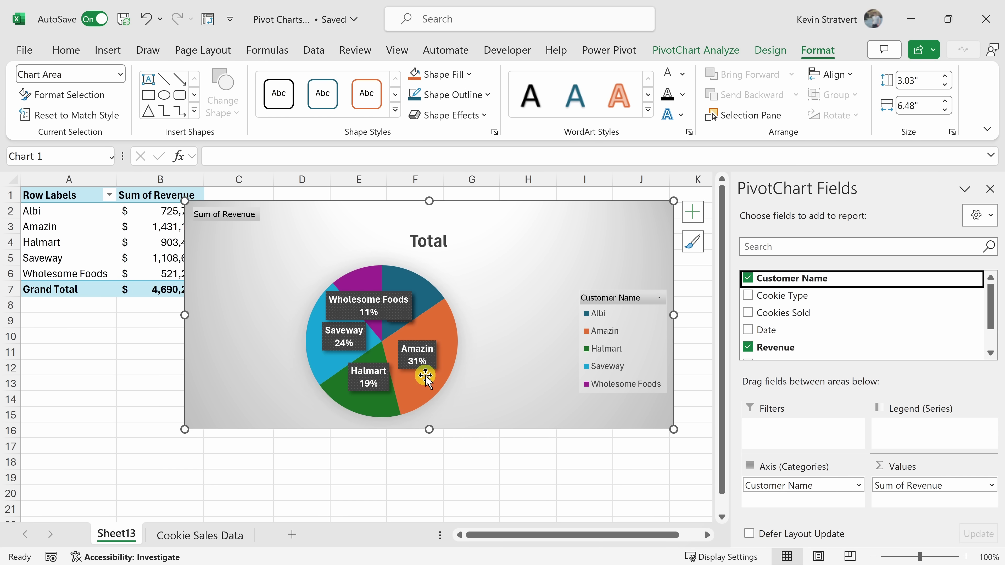
# - Delete the pie PivotChart from the sheet, keeping the PivotTable
pyautogui.click(462, 247)
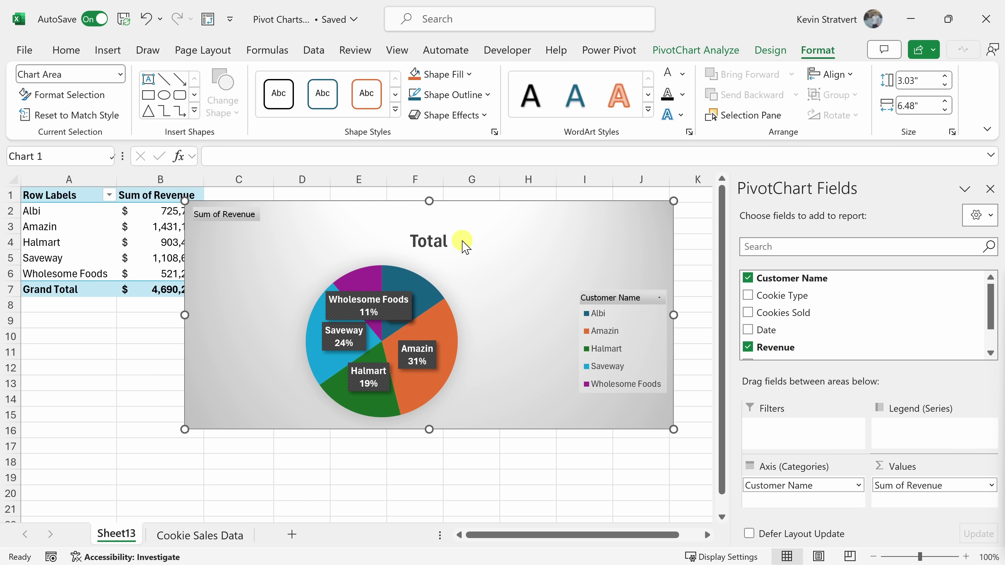
pyautogui.press('Delete')
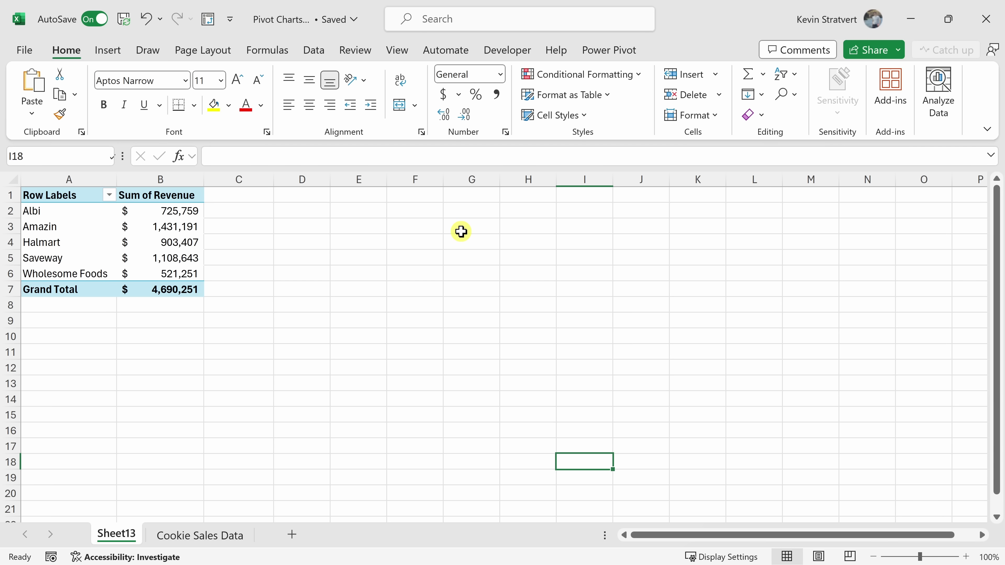
# - Insert a 2-D clustered column PivotChart from the existing PivotTable and place it beside the table, clear of the data
pyautogui.click(174, 242)
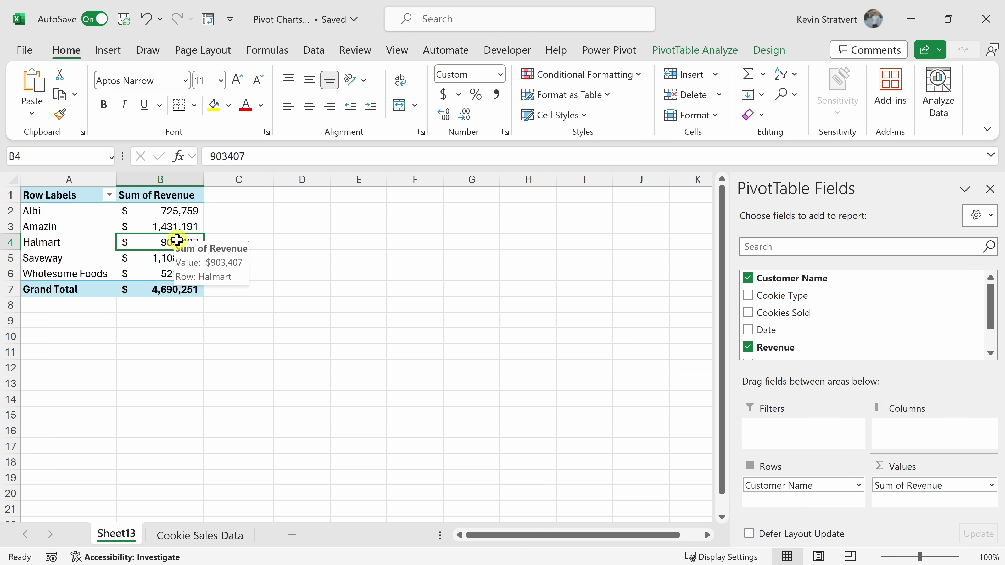
pyautogui.click(110, 51)
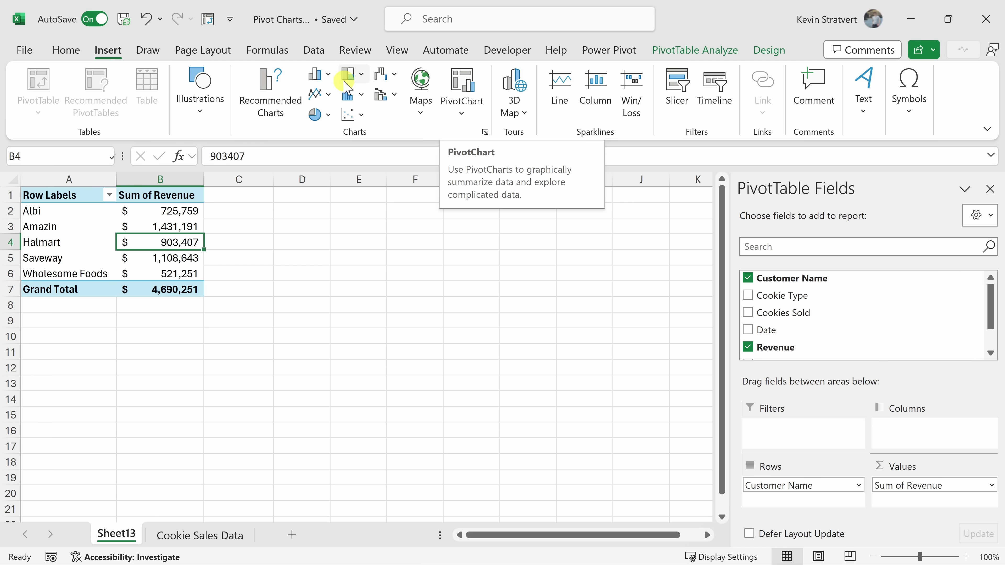
pyautogui.click(328, 74)
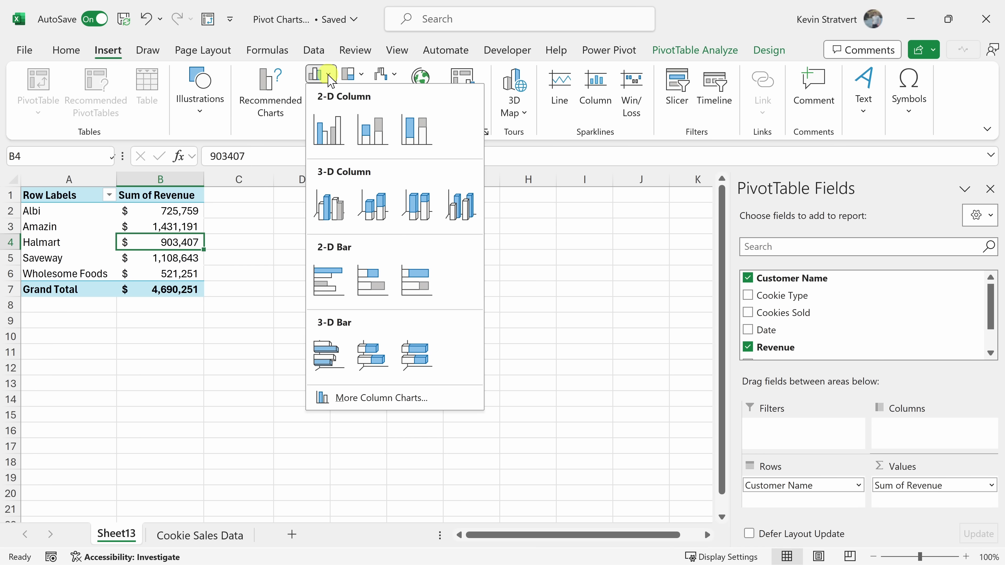
pyautogui.click(328, 130)
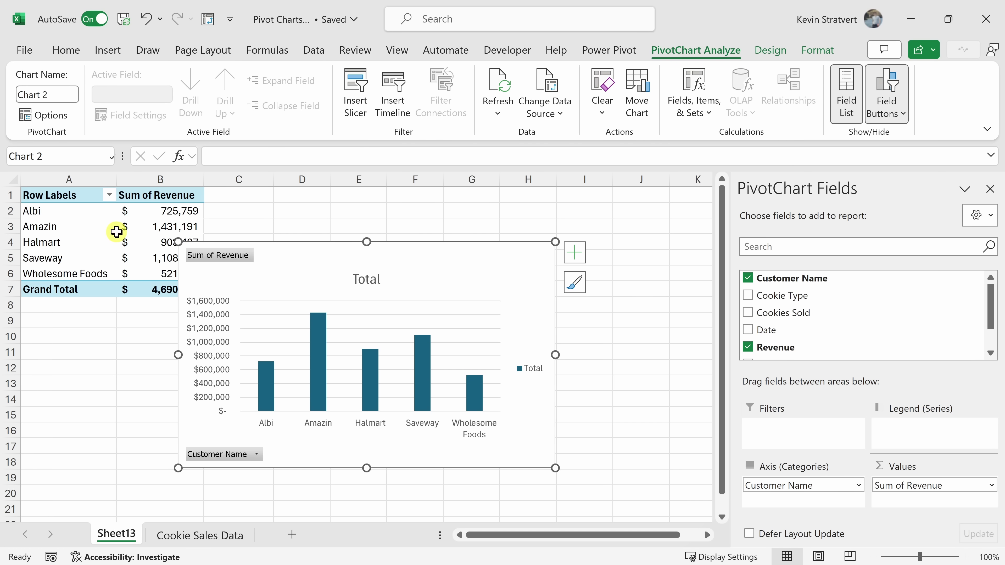
pyautogui.moveTo(432, 268); pyautogui.dragTo(486, 217)
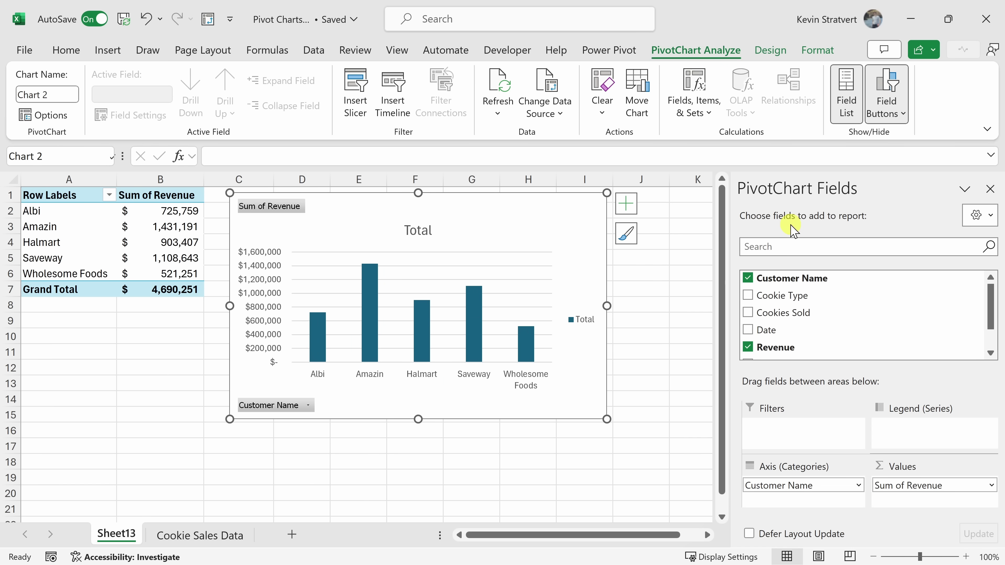
# - Add the Date field to the PivotChart's Legend (Series) area to split revenue by year
pyautogui.scroll(-2, 789, 332)
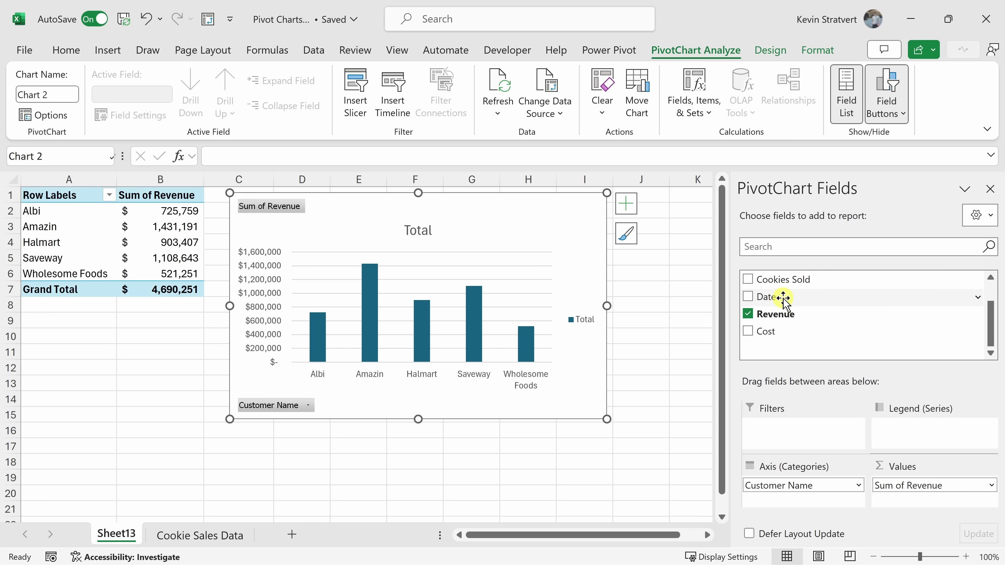
pyautogui.moveTo(783, 298); pyautogui.dragTo(924, 432)
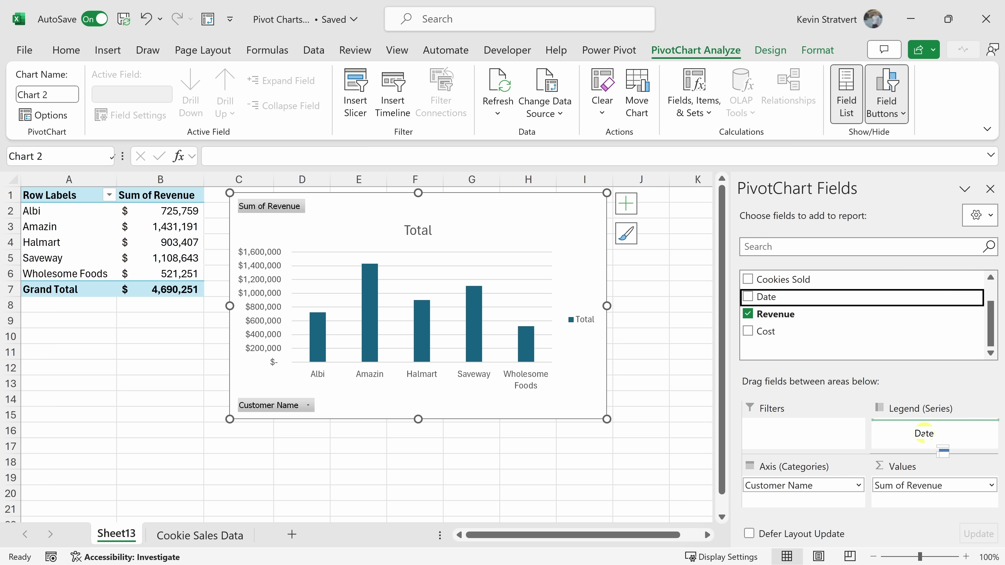
pyautogui.moveTo(924, 432); pyautogui.dragTo(924, 433)
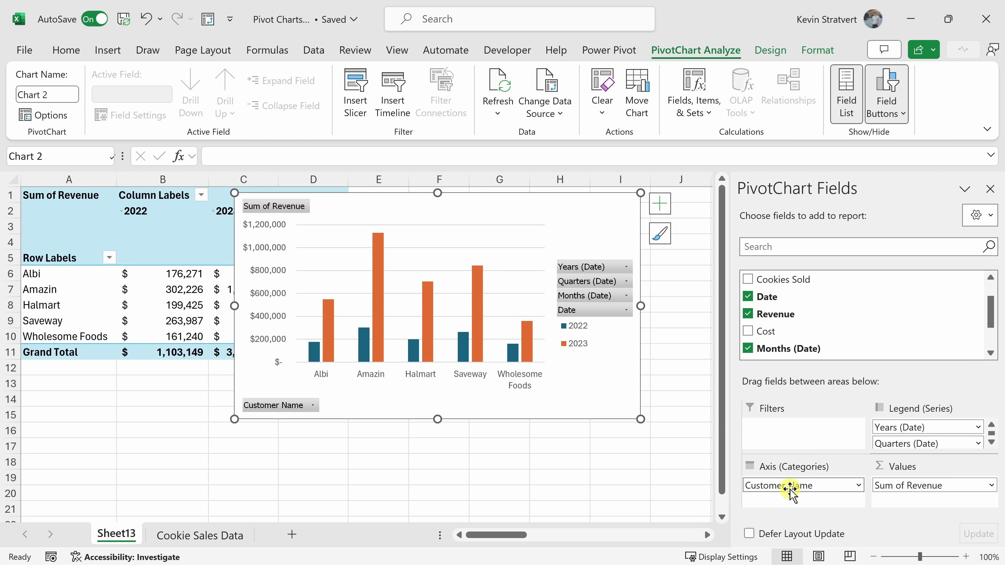
# - Switch the PivotChart's rows and columns so years form the axis and customer names form the legend
pyautogui.click(768, 51)
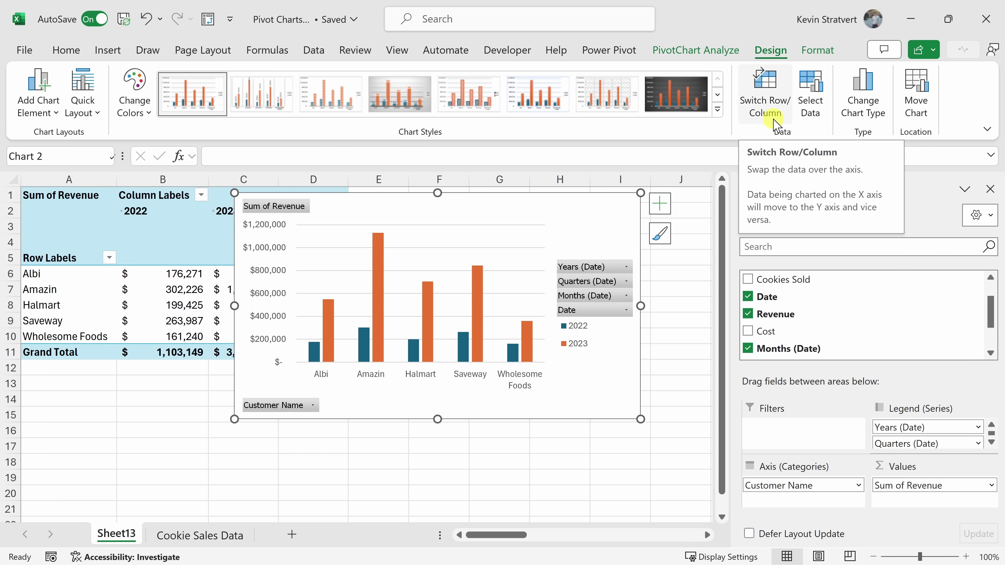
pyautogui.click(765, 107)
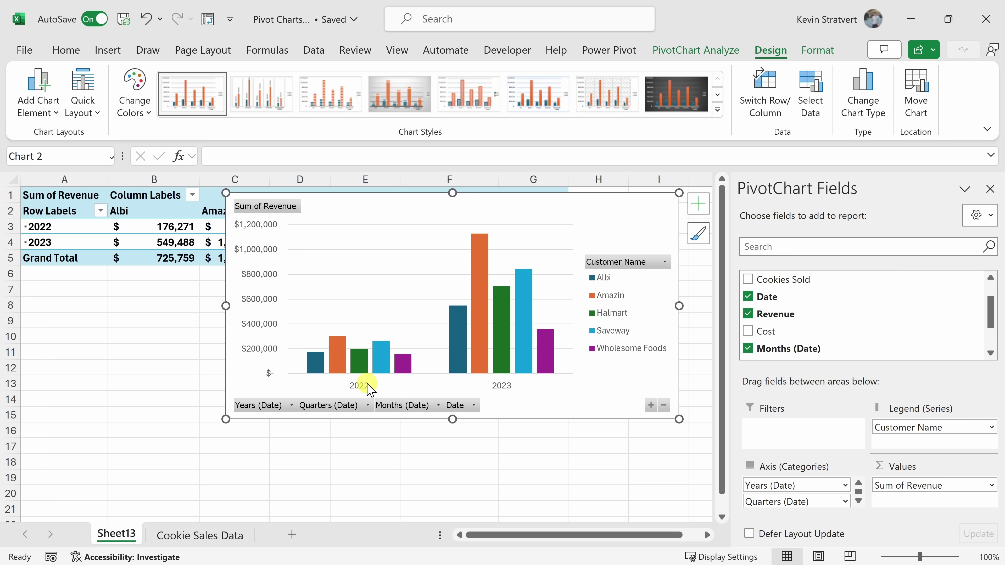
pyautogui.click(767, 105)
pyautogui.click(767, 105)
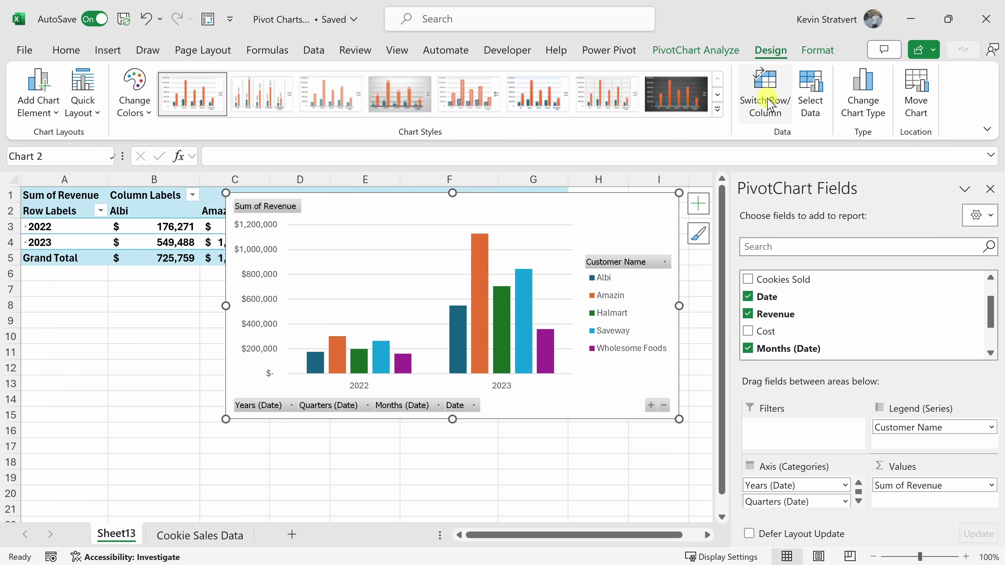
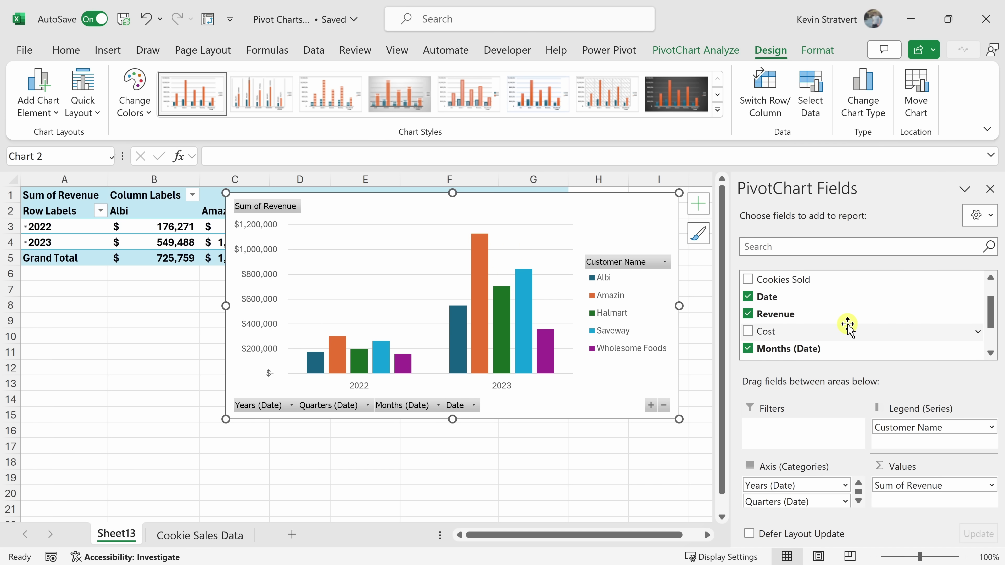
# - Filter the Cookie Type field to only Fortune Cookie without adding it to the chart
pyautogui.scroll(2, 848, 324)
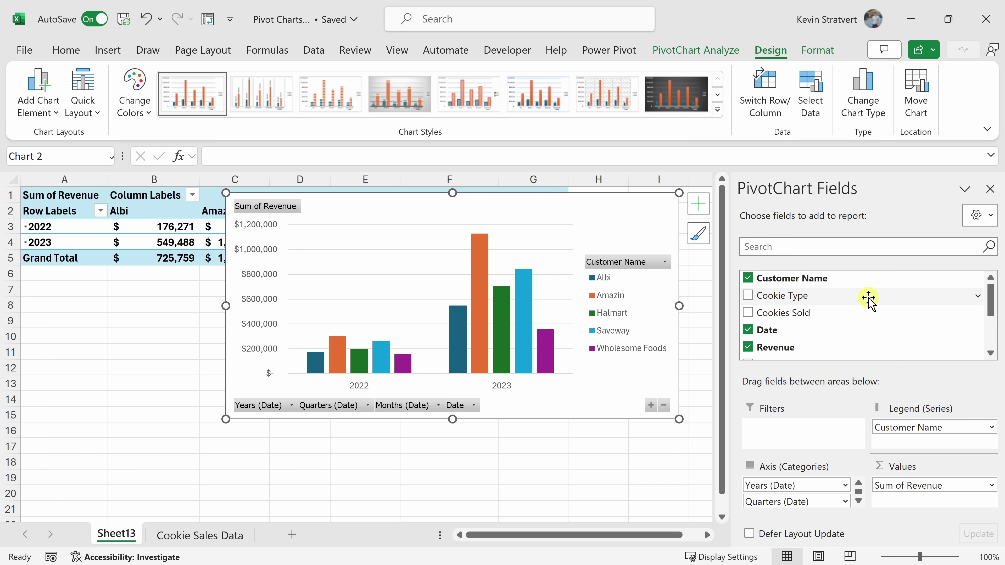
pyautogui.click(977, 297)
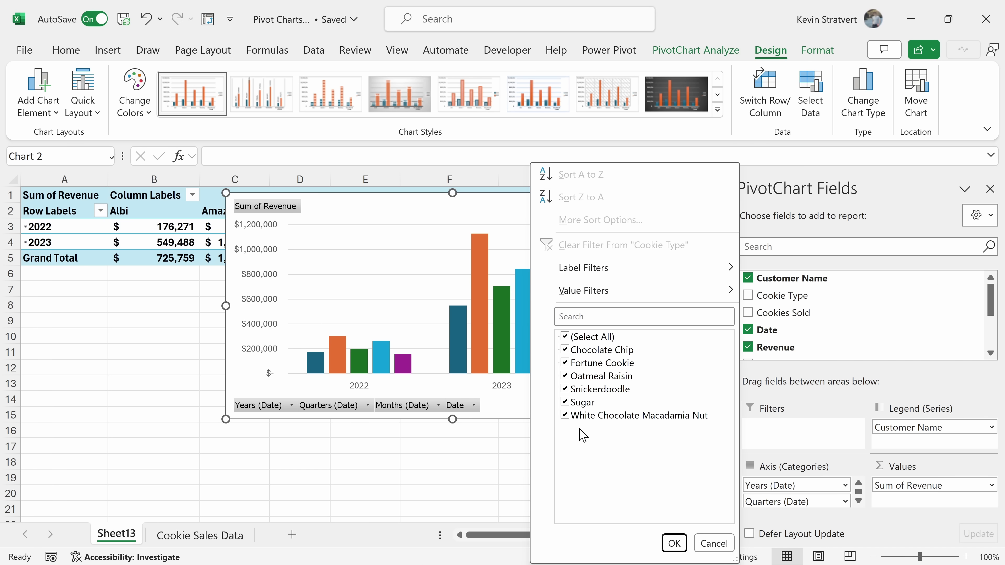
pyautogui.click(565, 337)
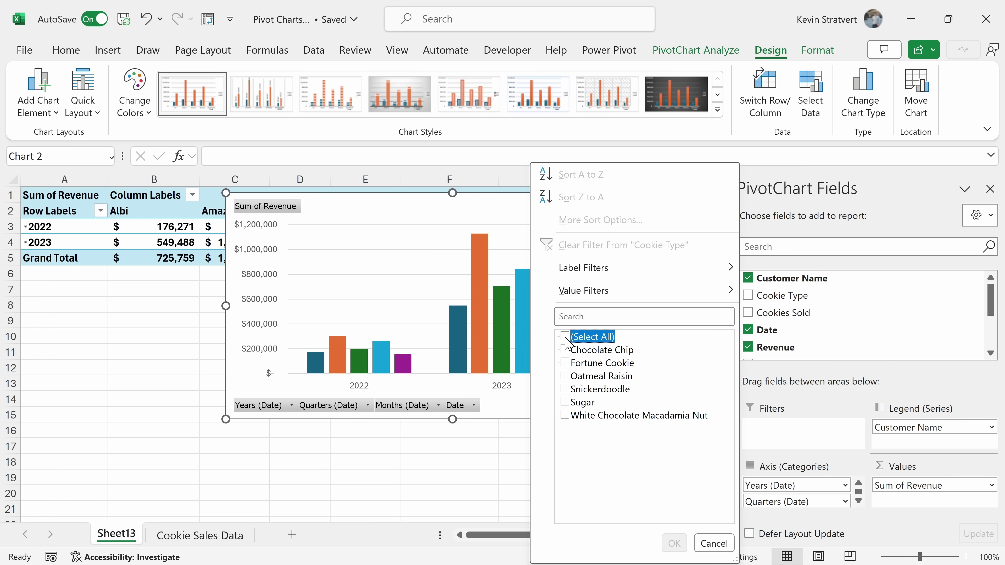
pyautogui.click(565, 363)
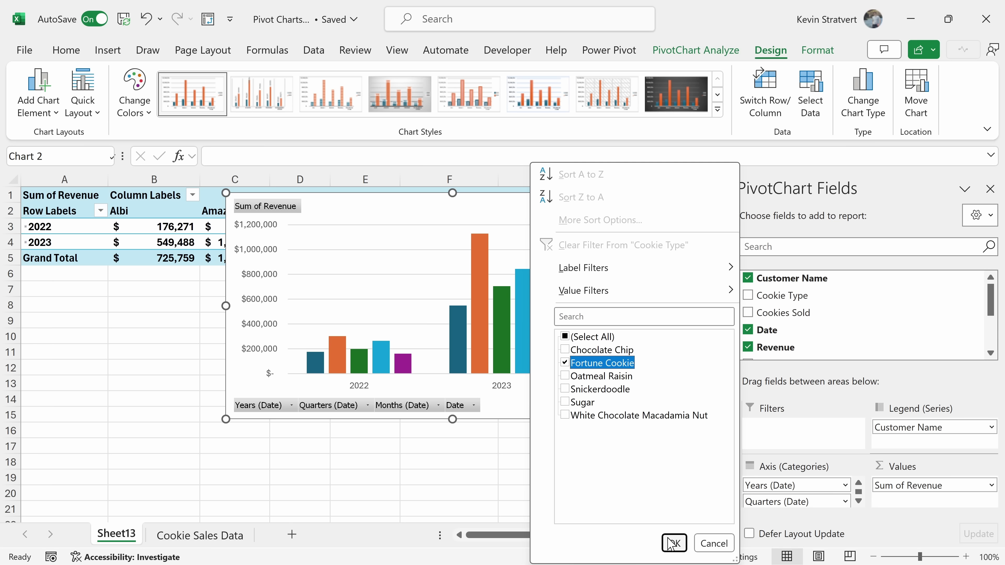
pyautogui.click(674, 543)
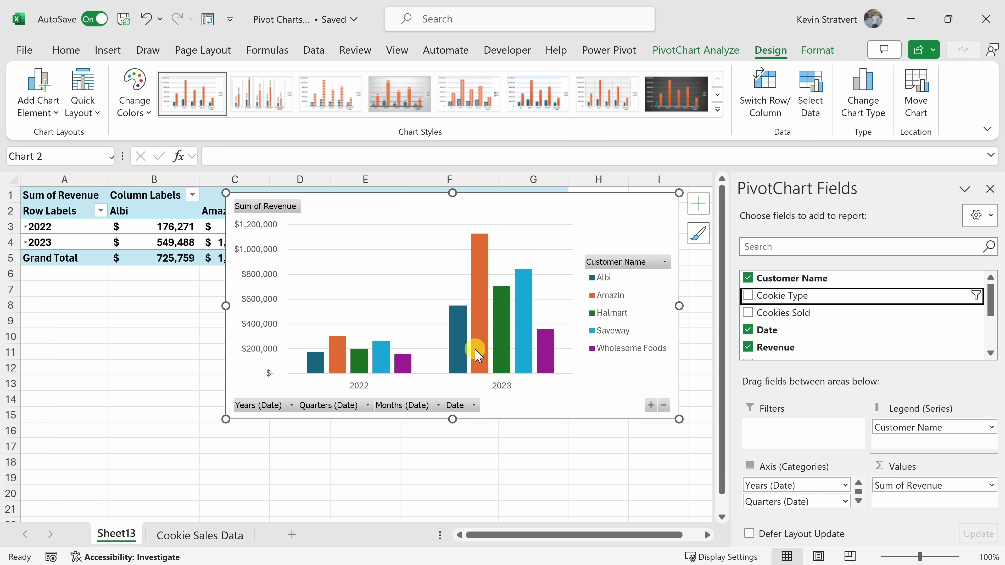
# - Add the Cookie Type field to the Filters area and inspect the revenue columns in the PivotChart
pyautogui.moveTo(541, 355)
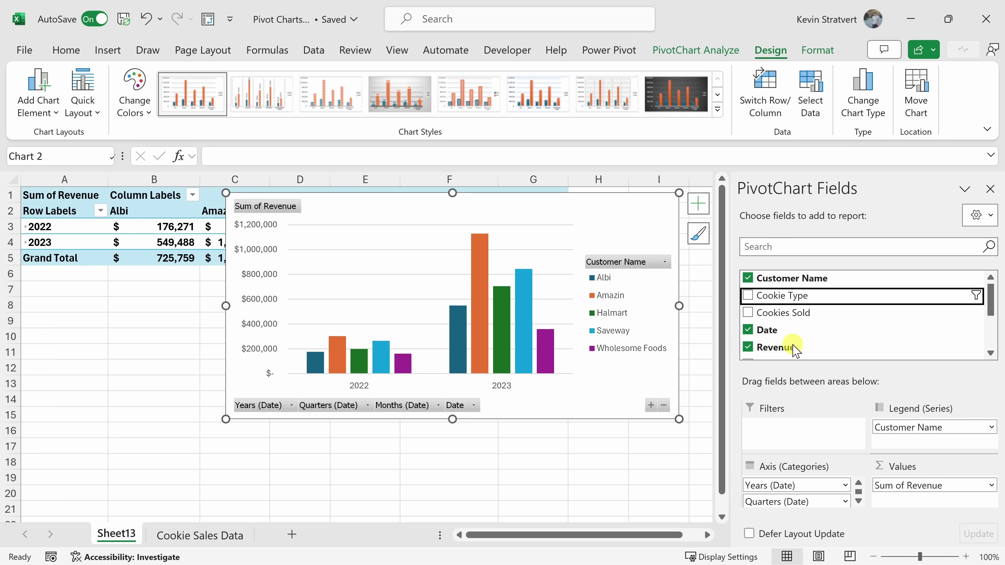
pyautogui.moveTo(823, 292); pyautogui.dragTo(801, 427)
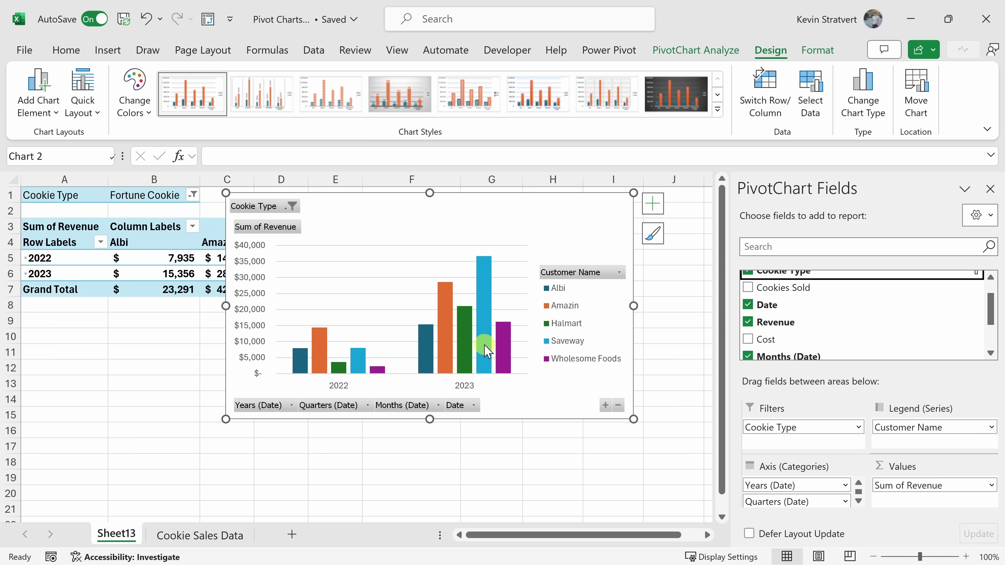
pyautogui.moveTo(487, 356)
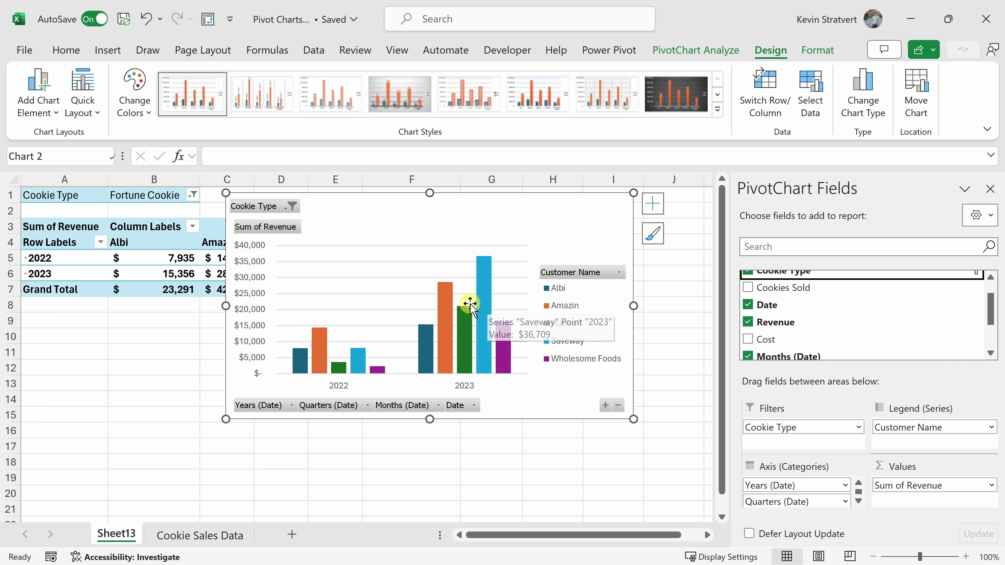
pyautogui.moveTo(451, 297)
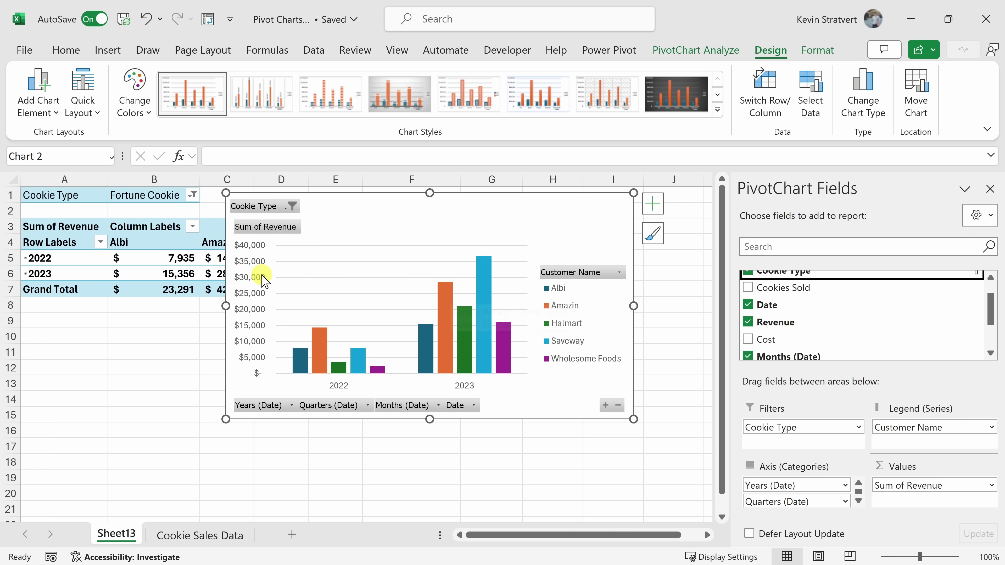
# - Review the Cookie Type filter, keeping only Fortune Cookie selected, and remove the field from the Filters area
pyautogui.click(193, 195)
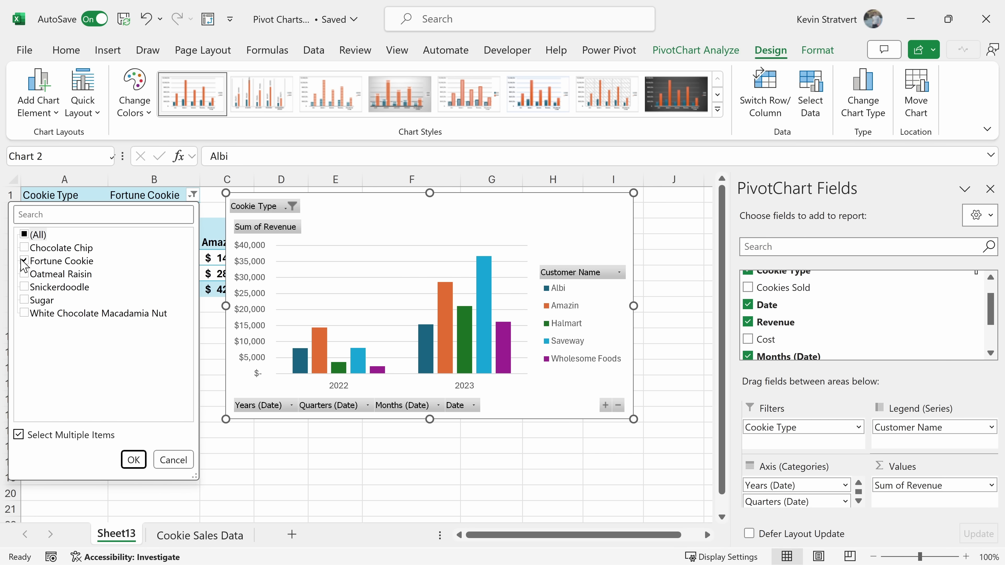
pyautogui.click(133, 459)
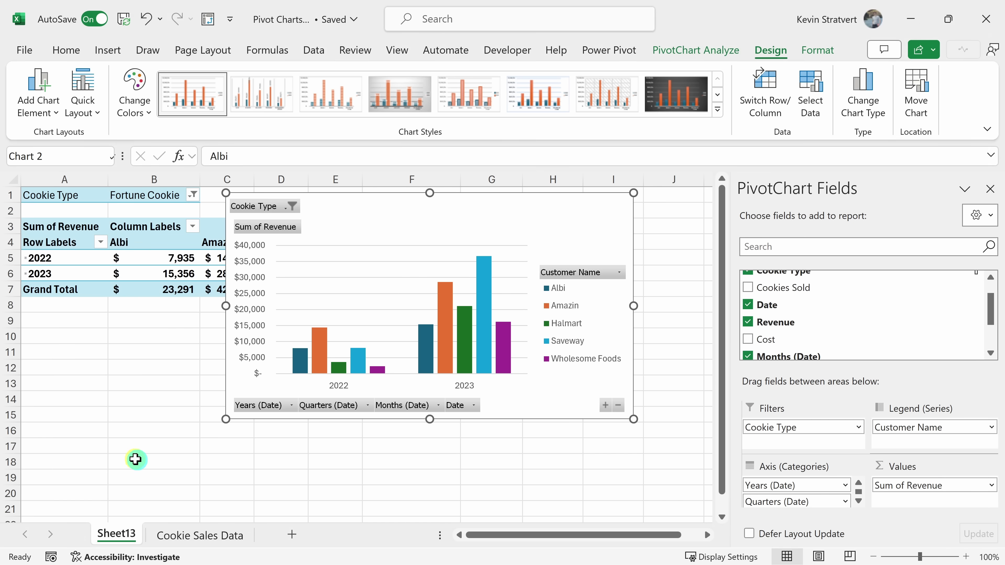
pyautogui.scroll(1, 969, 330)
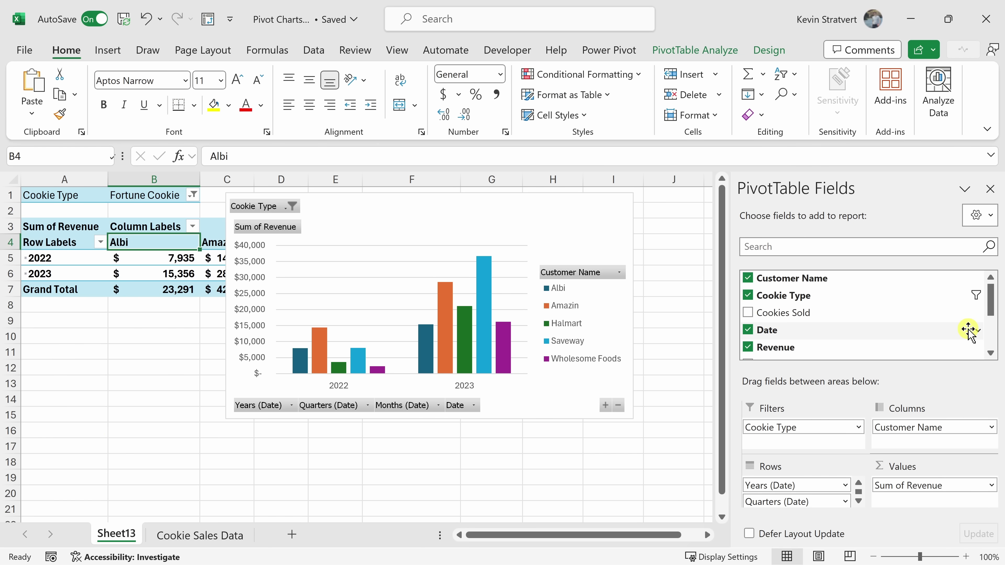
pyautogui.click(975, 295)
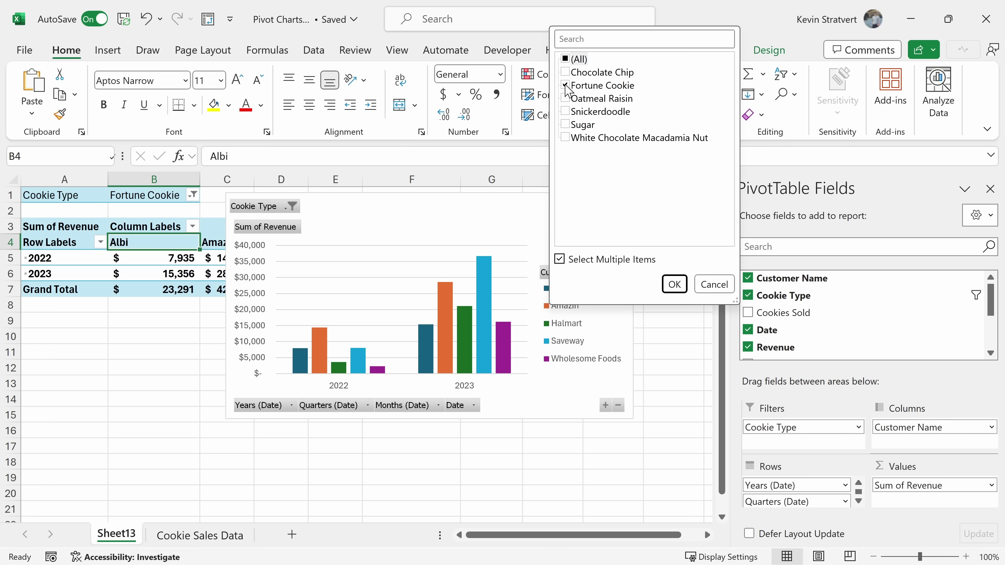
pyautogui.click(675, 284)
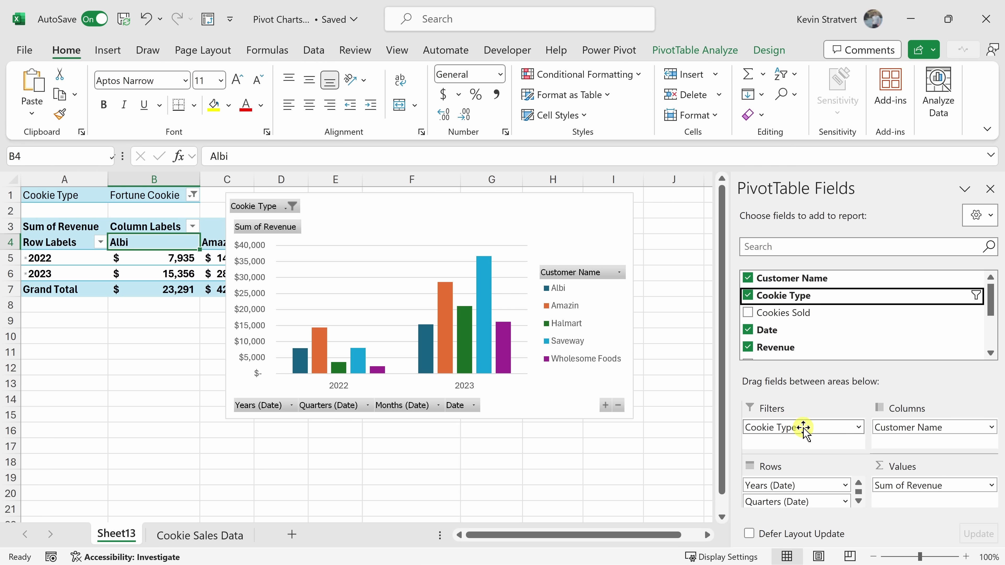
pyautogui.moveTo(804, 430); pyautogui.dragTo(676, 431)
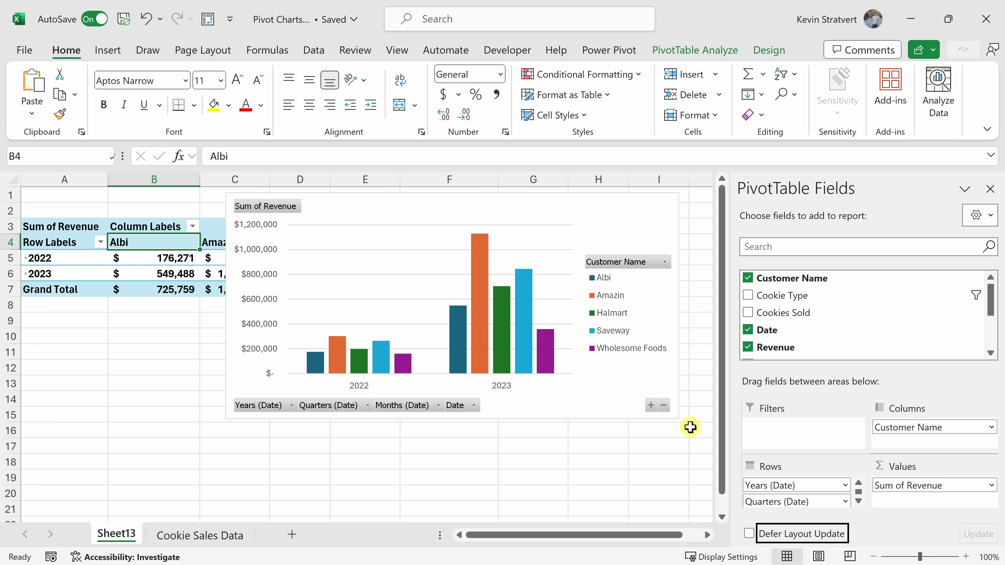